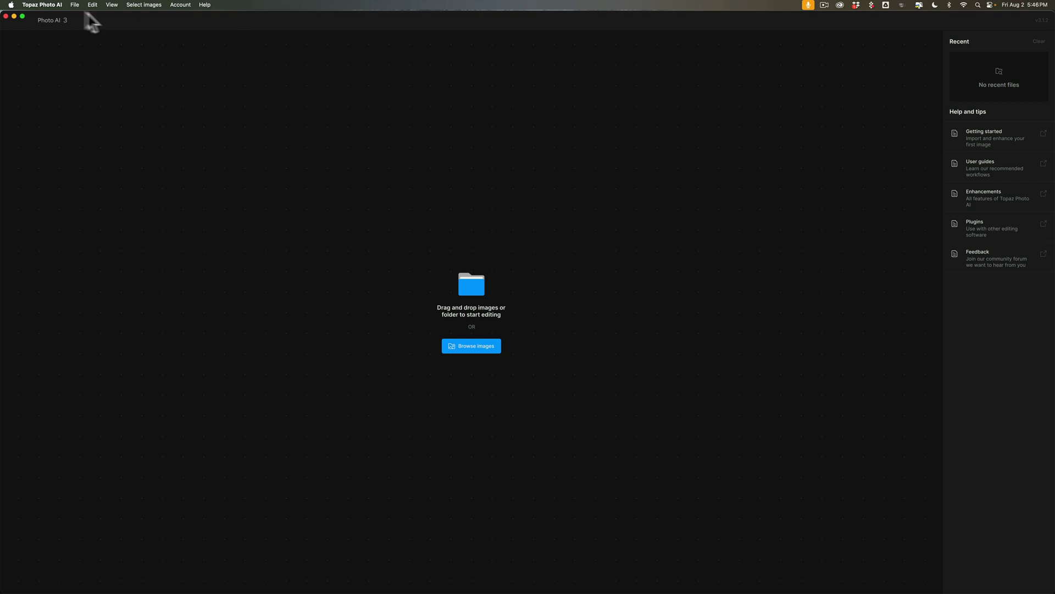
Step: Check the installed Photo AI version in the application's About information, close it, quit Photo AI and switch to Lightroom Classic
left_click(57, 5)
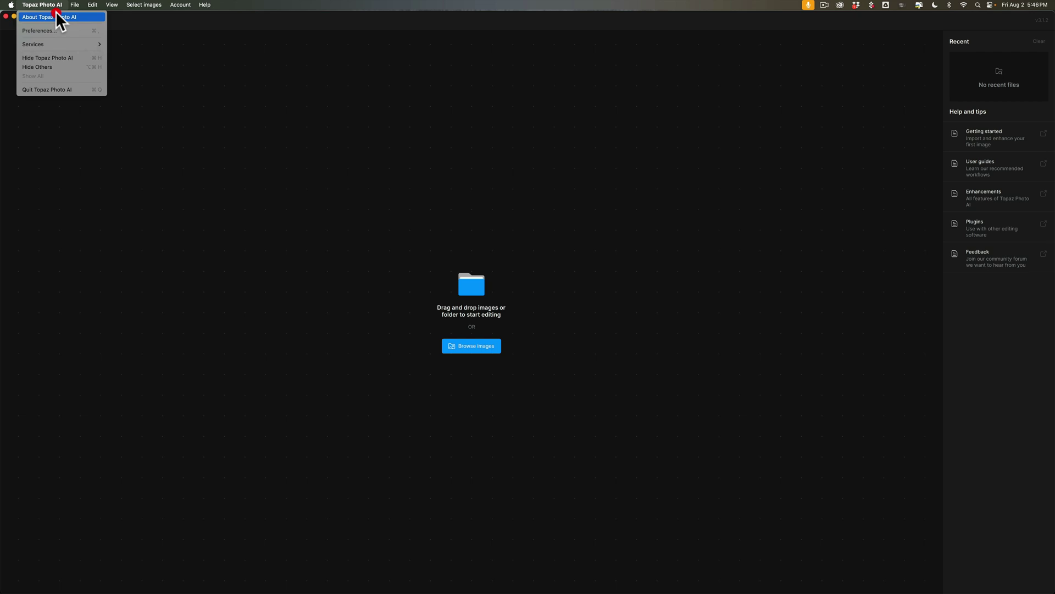
left_click(57, 17)
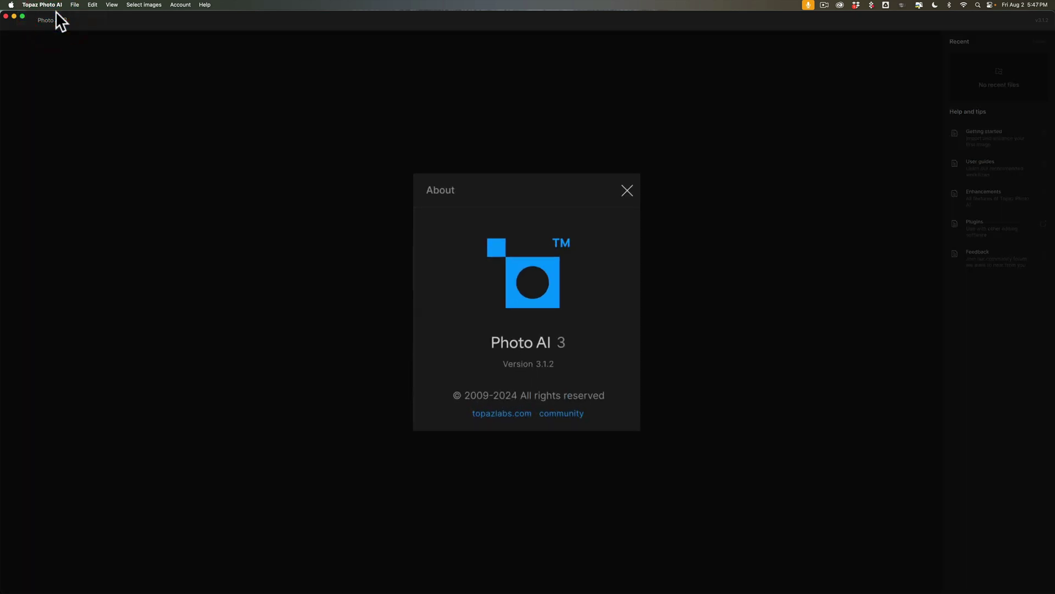
key("Escape")
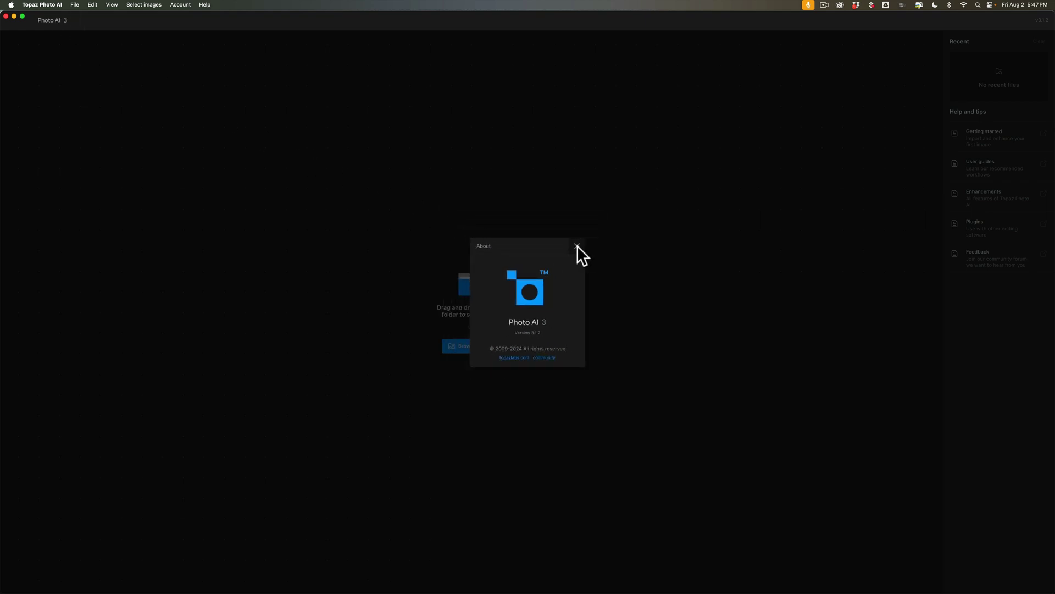
left_click(577, 245)
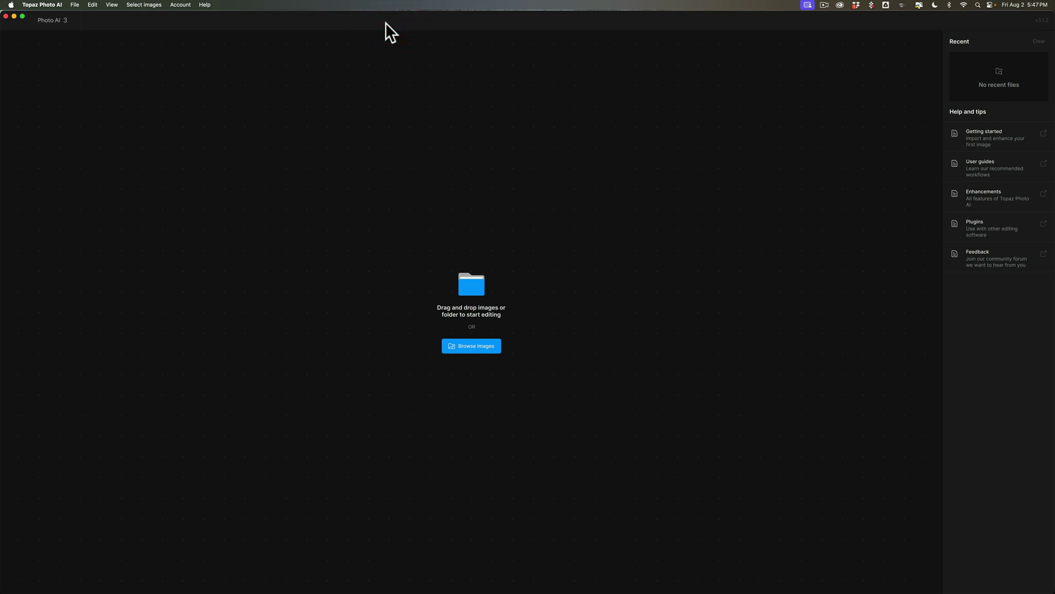
key("super+q")
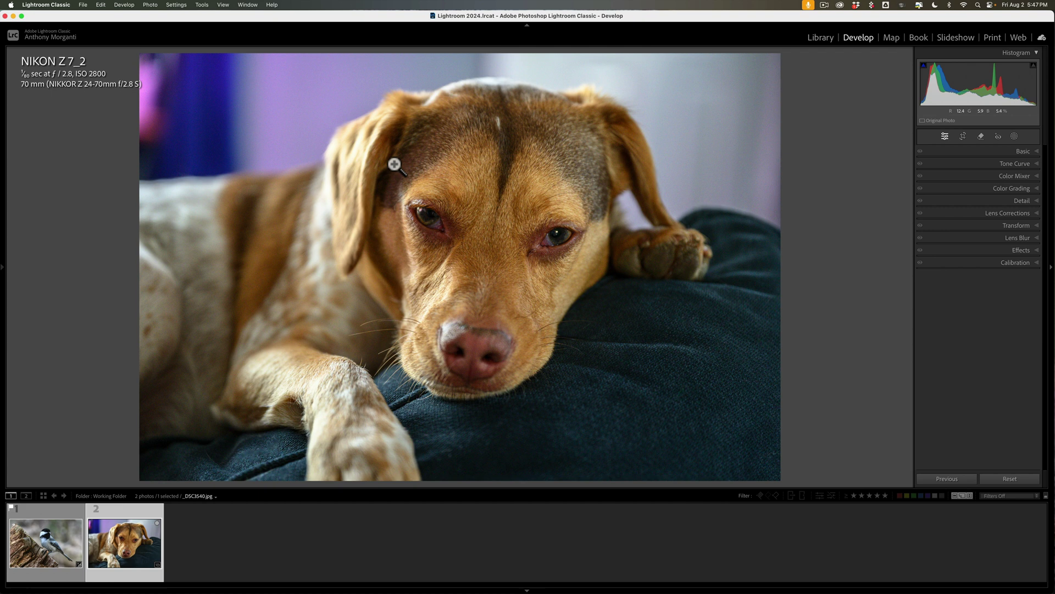
Step: Show the info overlay with file name, date and dimensions, and view it for the bird photo and the dog photo
key("i")
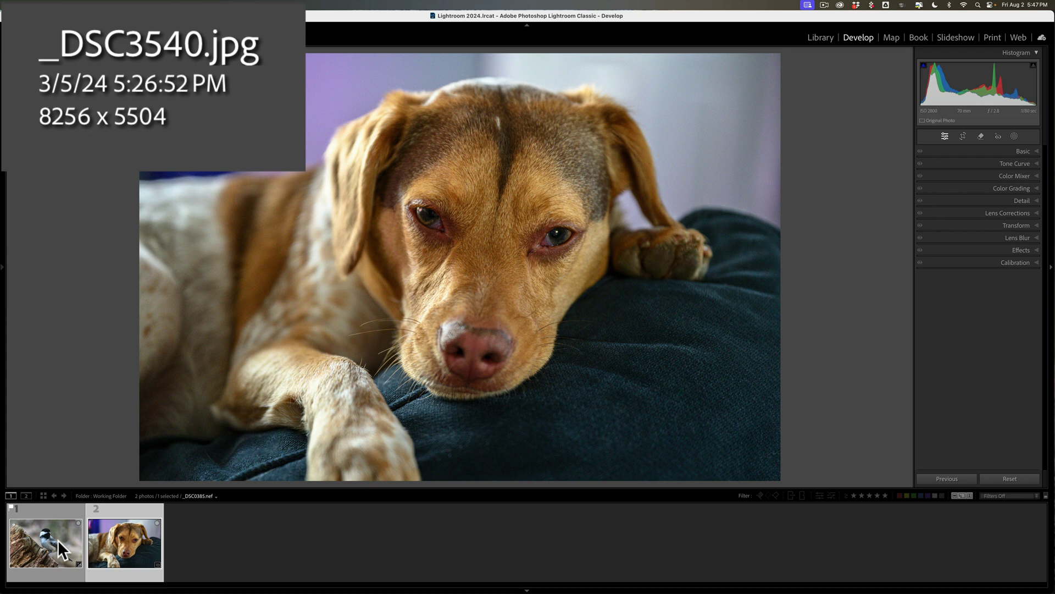
left_click(61, 549)
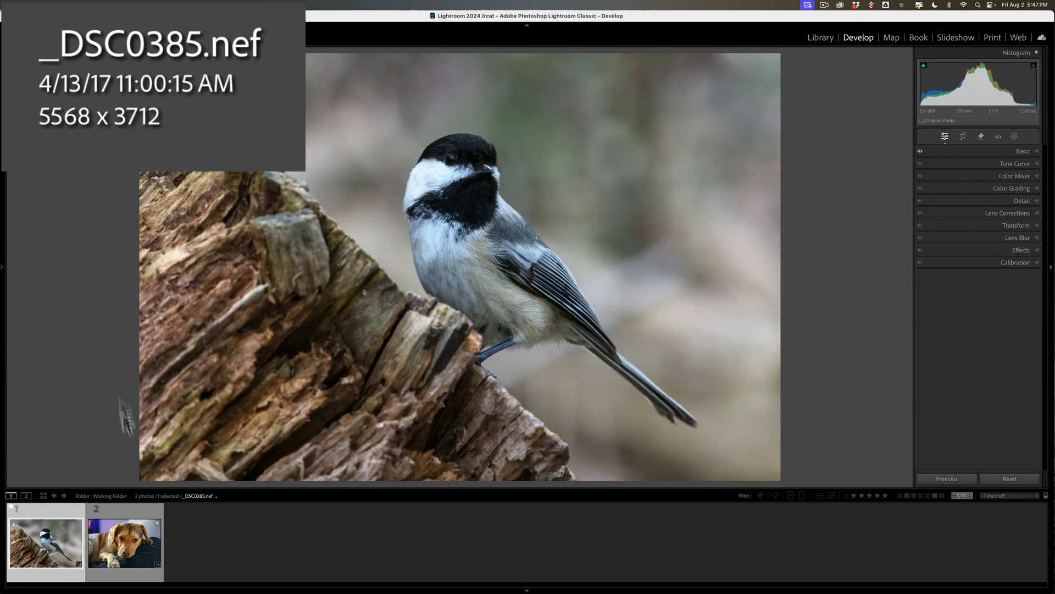
left_click(132, 555)
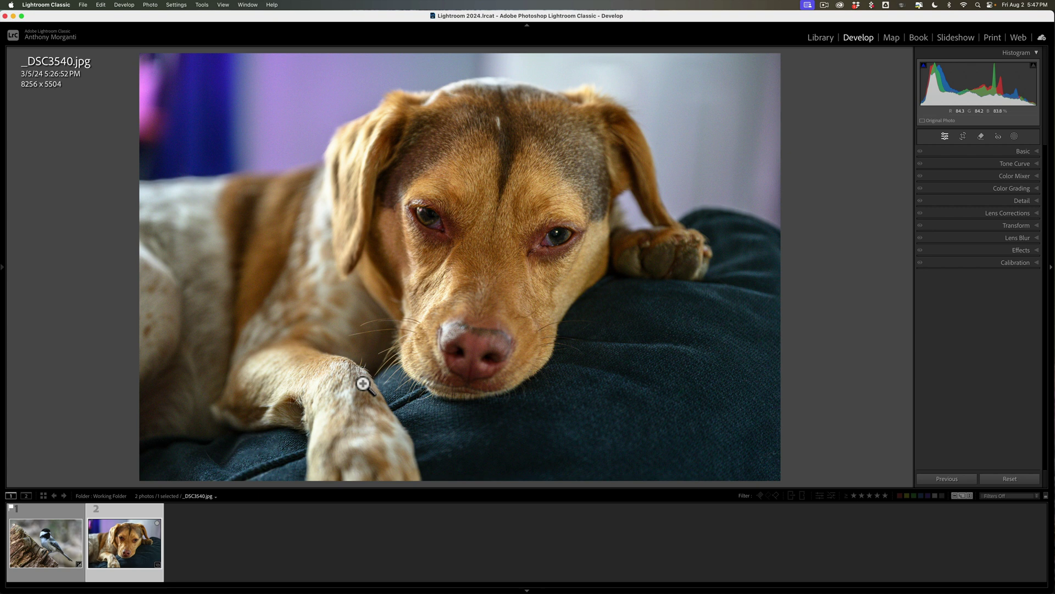
Step: Switch the dog photo's overlay to camera and exposure details and zoom in near the dog's eye to examine the noise
key("i")
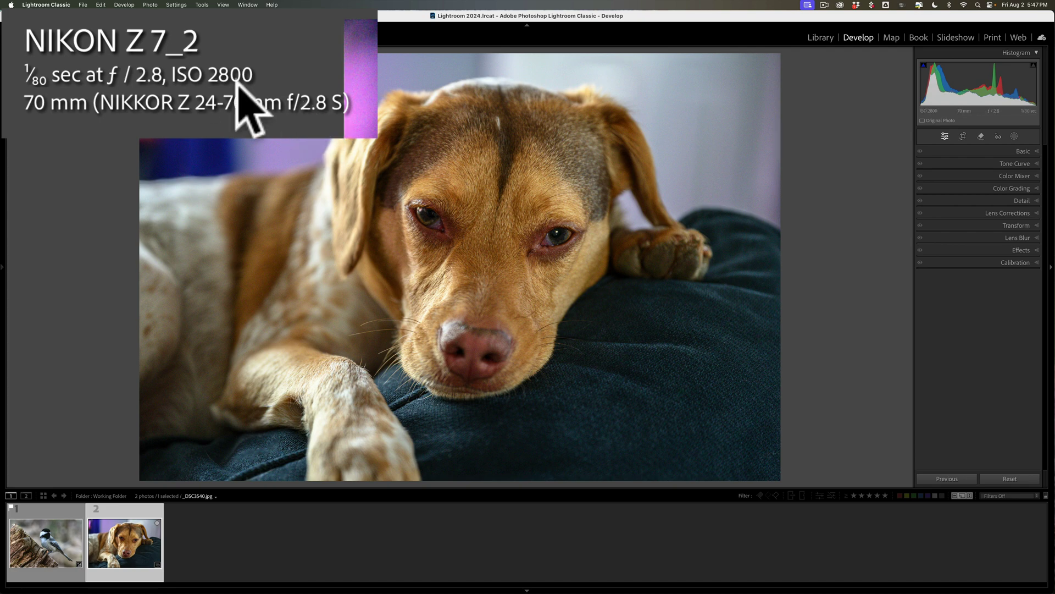
left_click(636, 218)
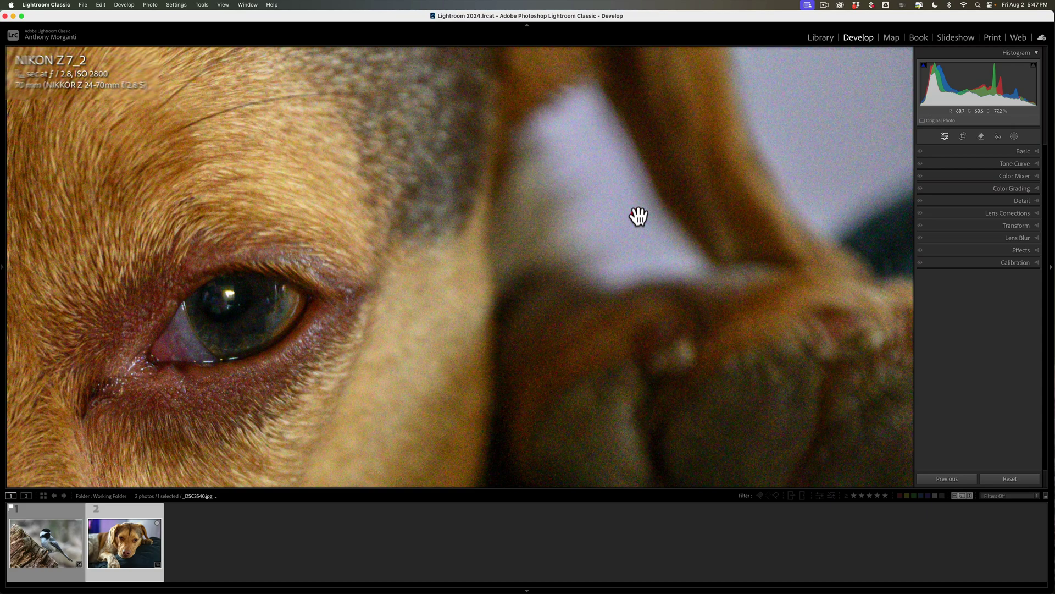
left_click(611, 214)
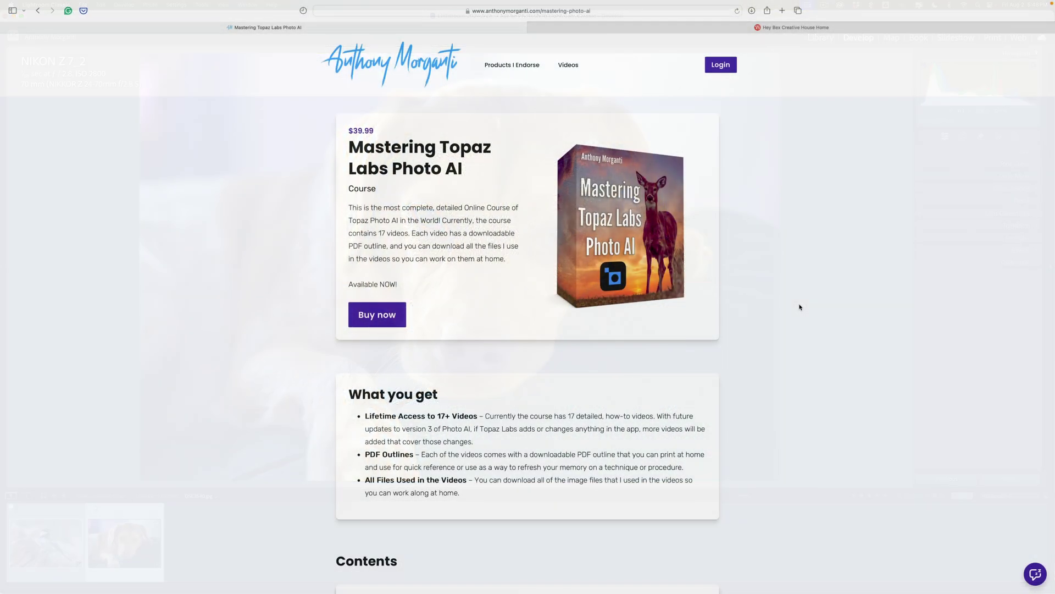
Step: Switch to the browser and read through the contents of the Mastering Topaz Labs Photo AI course page
scroll(799, 307, "down", 5)
scroll(800, 306, "down", 5)
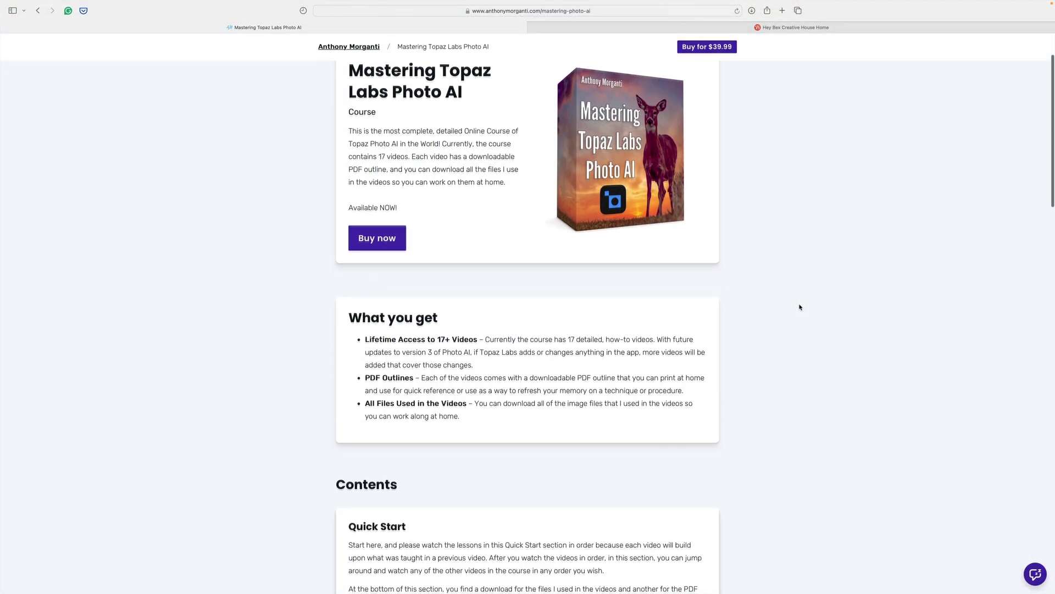
scroll(800, 306, "down", 8)
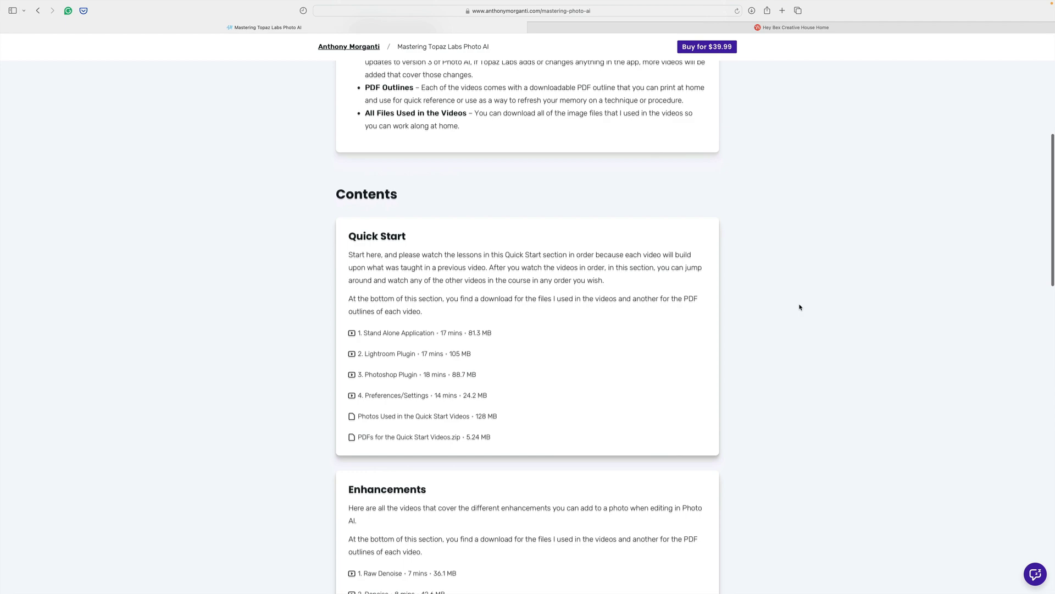
scroll(800, 307, "down", 8)
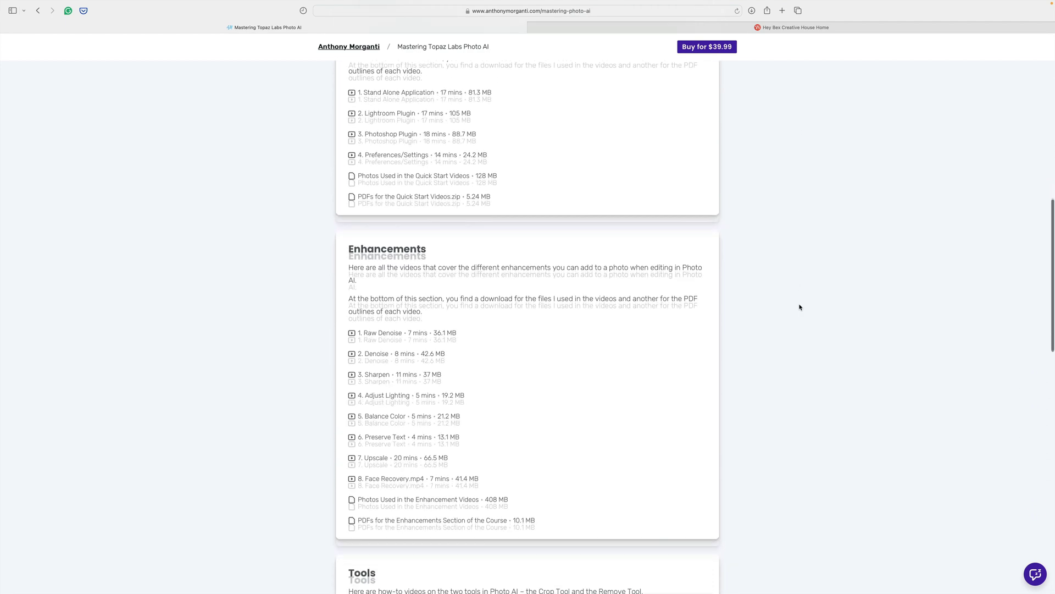
scroll(800, 307, "down", 9)
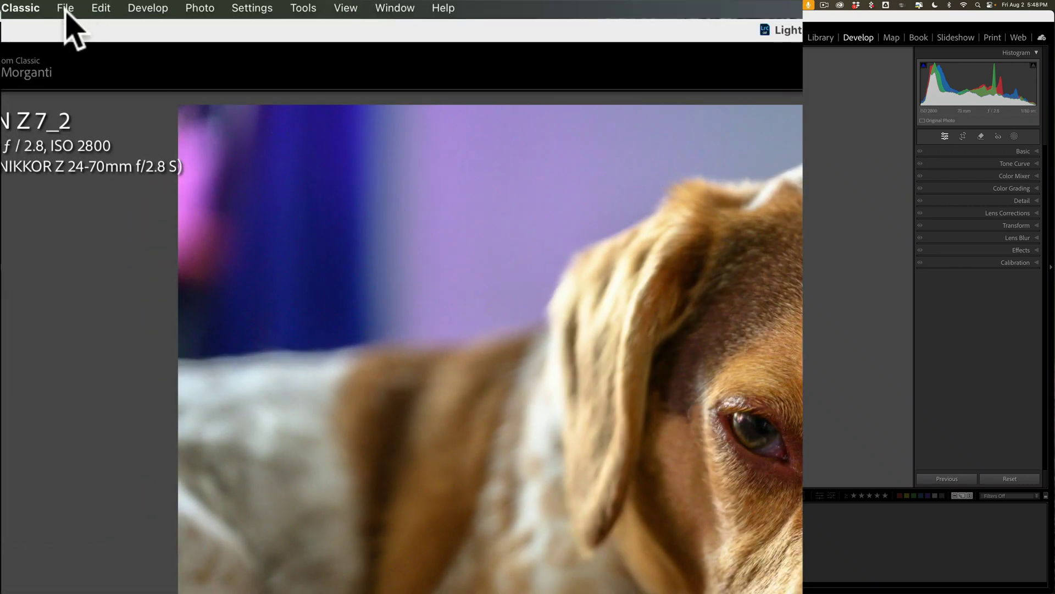
Step: Send the dog photo from Lightroom Classic to Topaz Photo AI through the Process with Topaz Photo AI plug-in, editing a copy
left_click(65, 9)
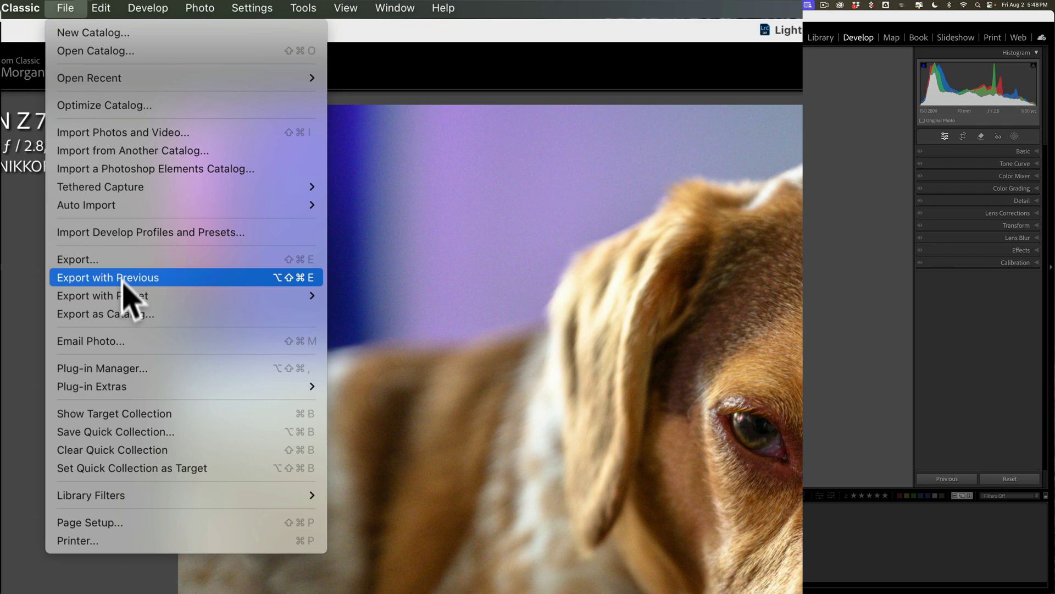
mouse_move(160, 388)
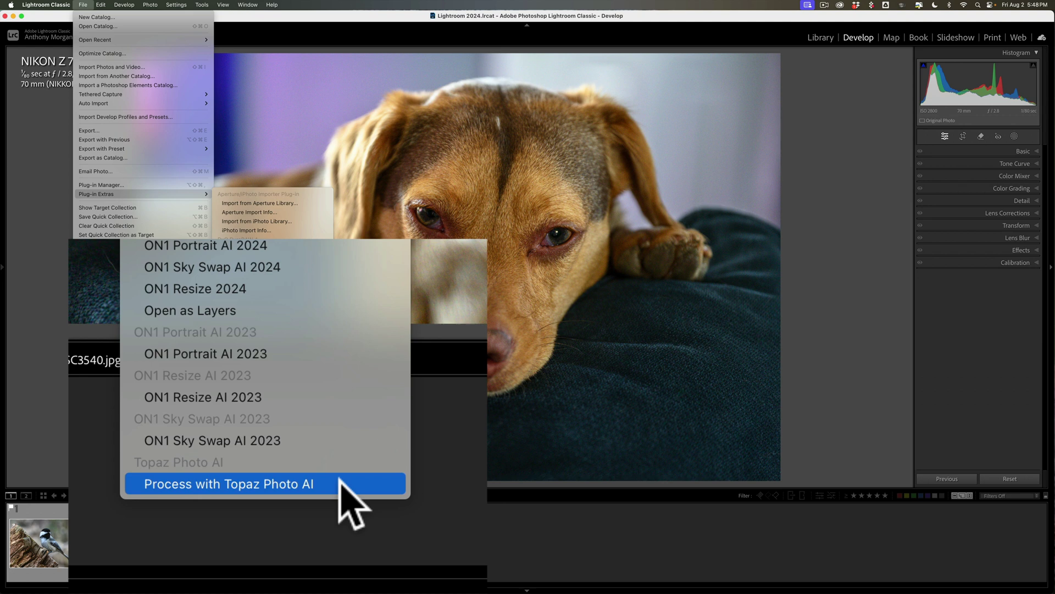
left_click(303, 545)
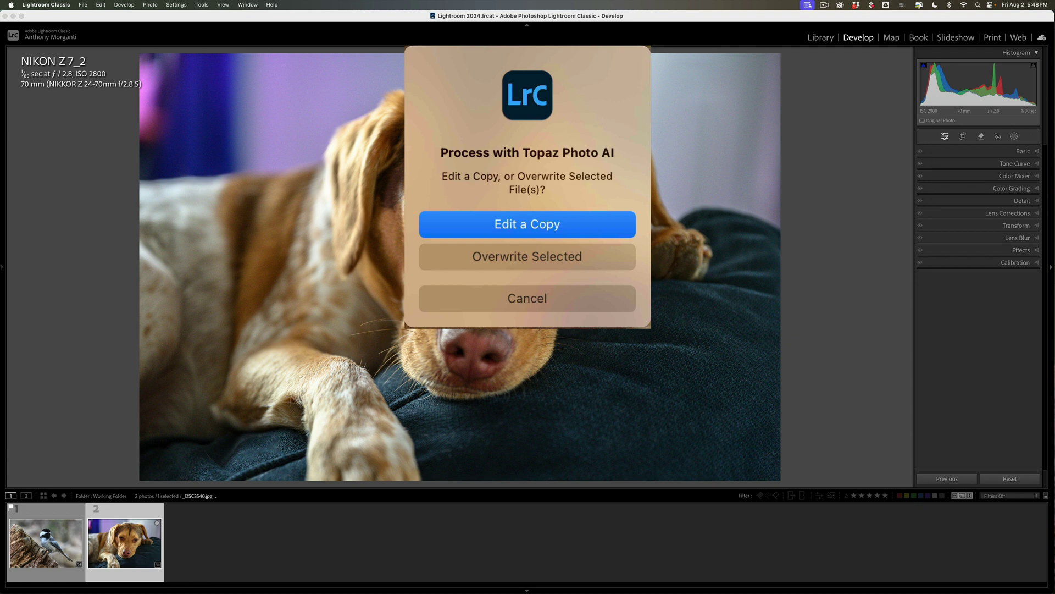
left_click(532, 205)
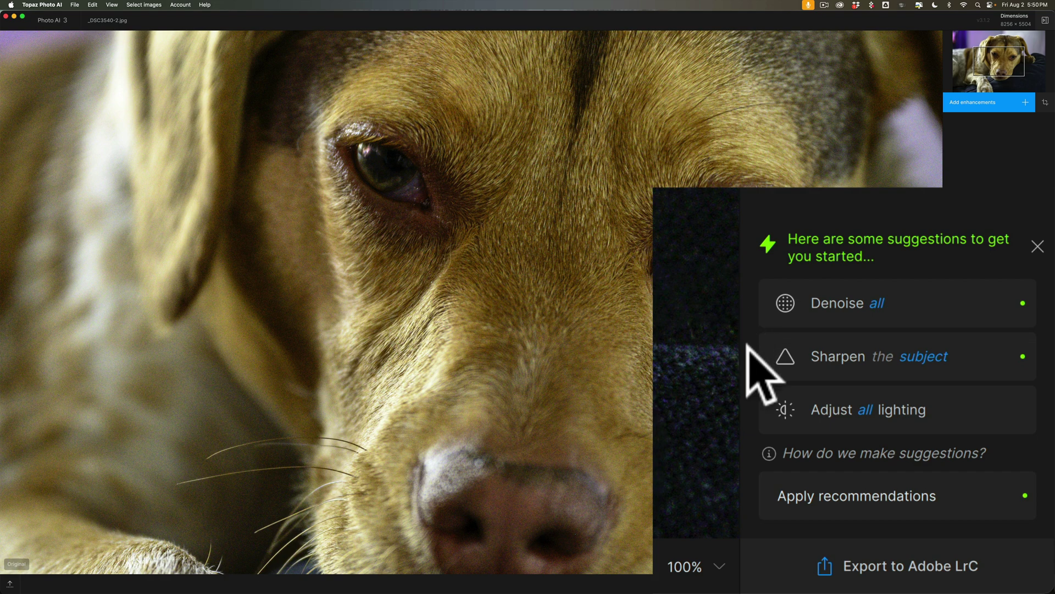
Step: Check the Autopilot preference for automatically applying filters, and close the preferences with Cancel
mouse_move(954, 358)
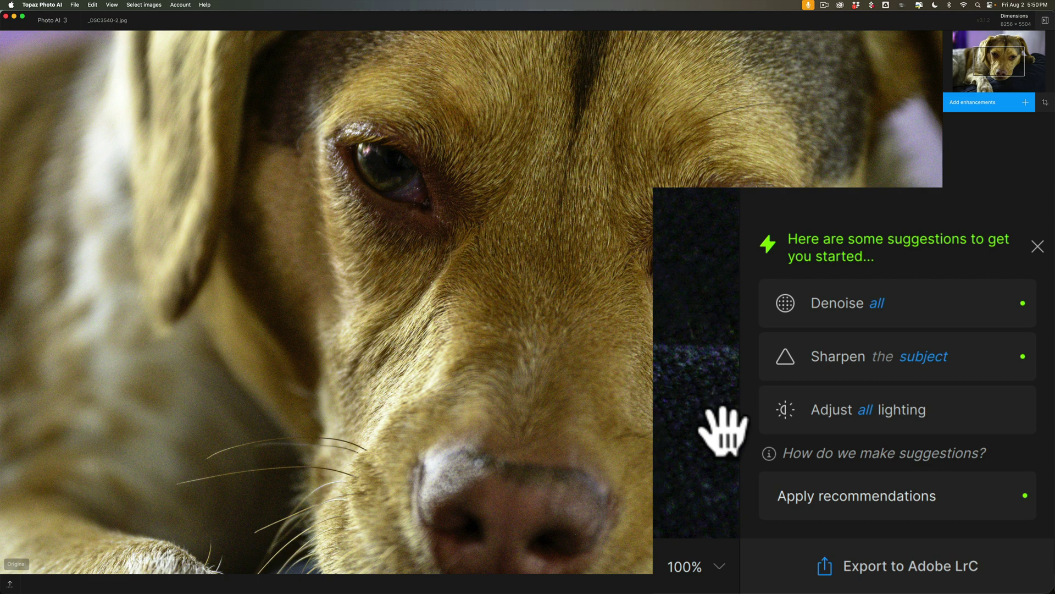
mouse_move(770, 442)
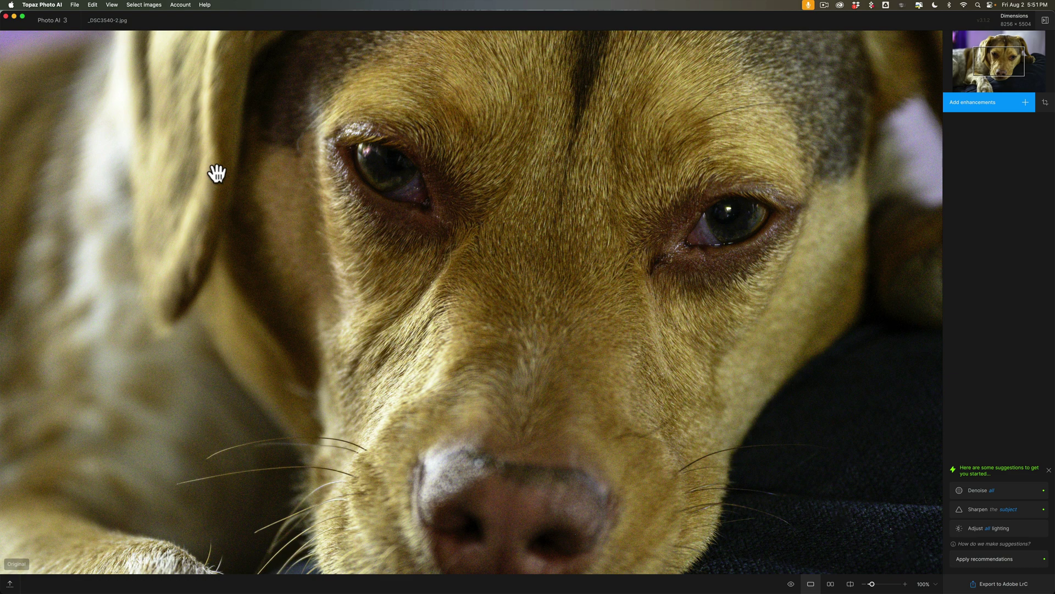
left_click(65, 6)
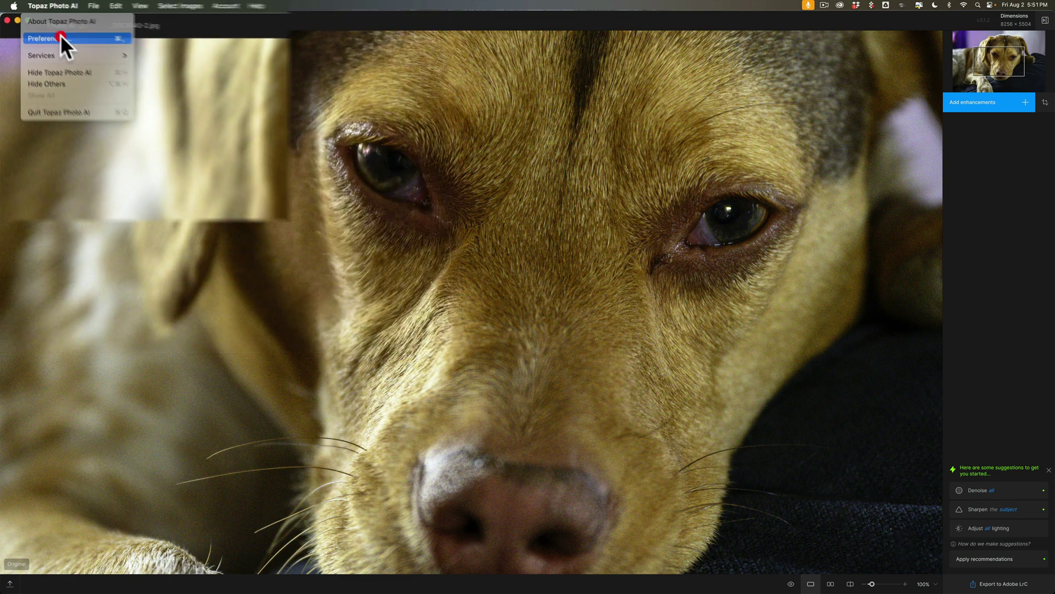
left_click(51, 31)
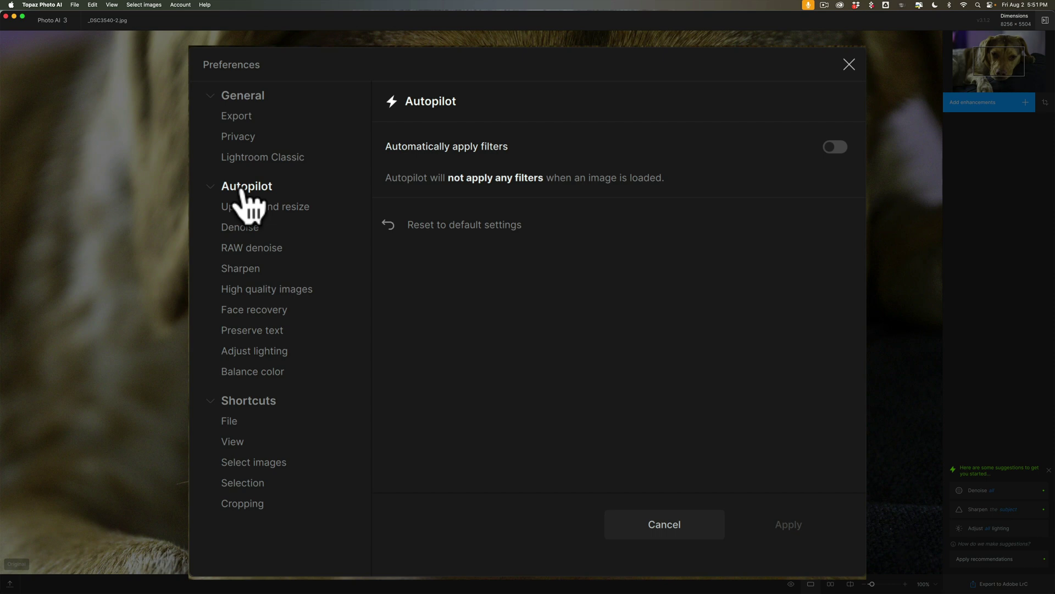
left_click(247, 188)
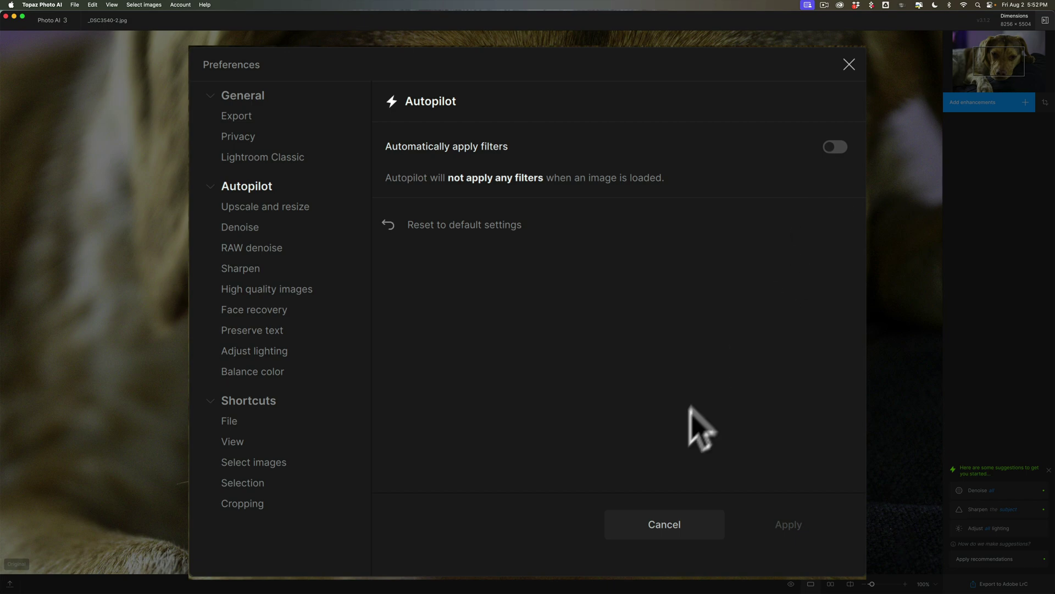
left_click(660, 523)
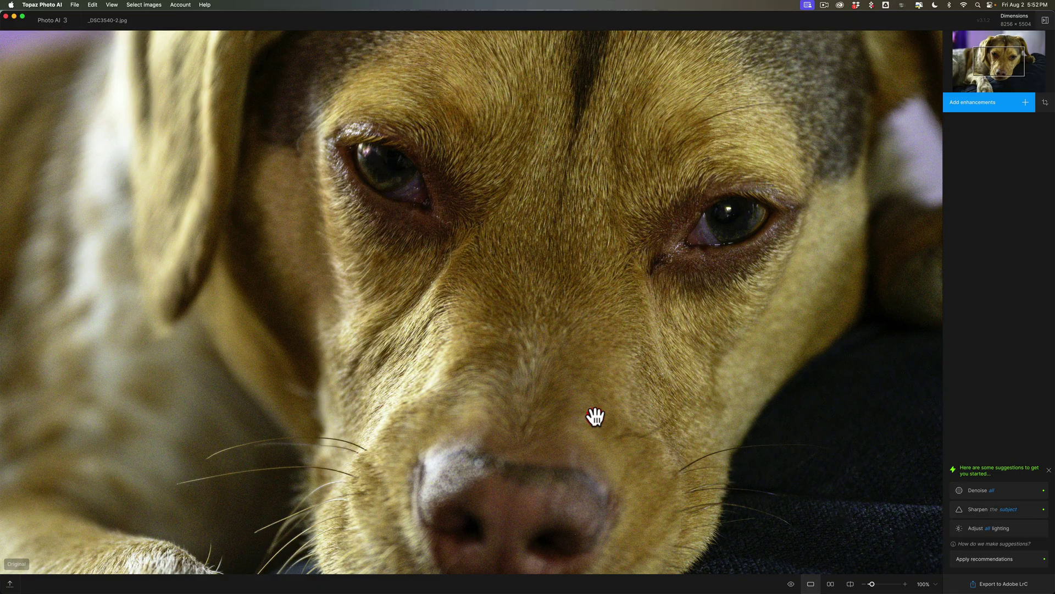
Step: Apply the recommended enhancements, Denoise all and Sharpen the subject, to the dog photo
left_click(594, 416)
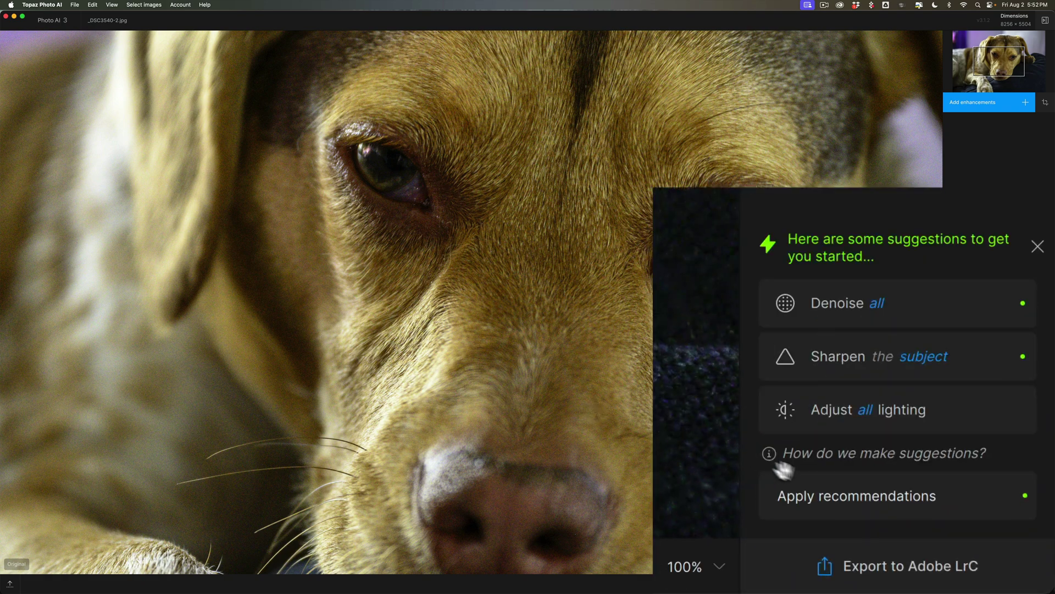
left_click(795, 492)
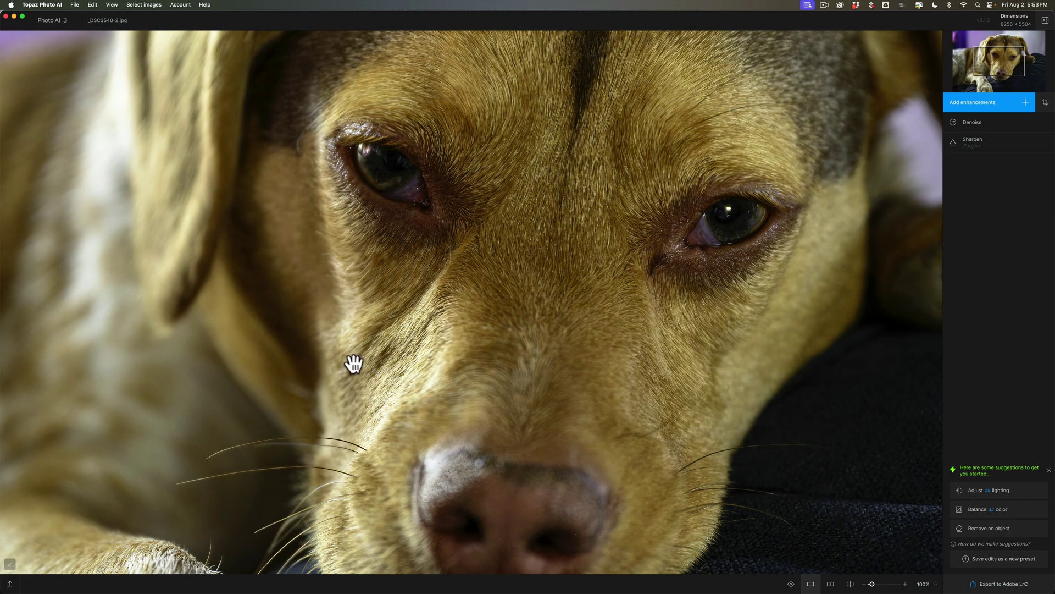
Step: Toggle the preview between the original and the enhanced photo to compare noise and sharpness
left_click(613, 235)
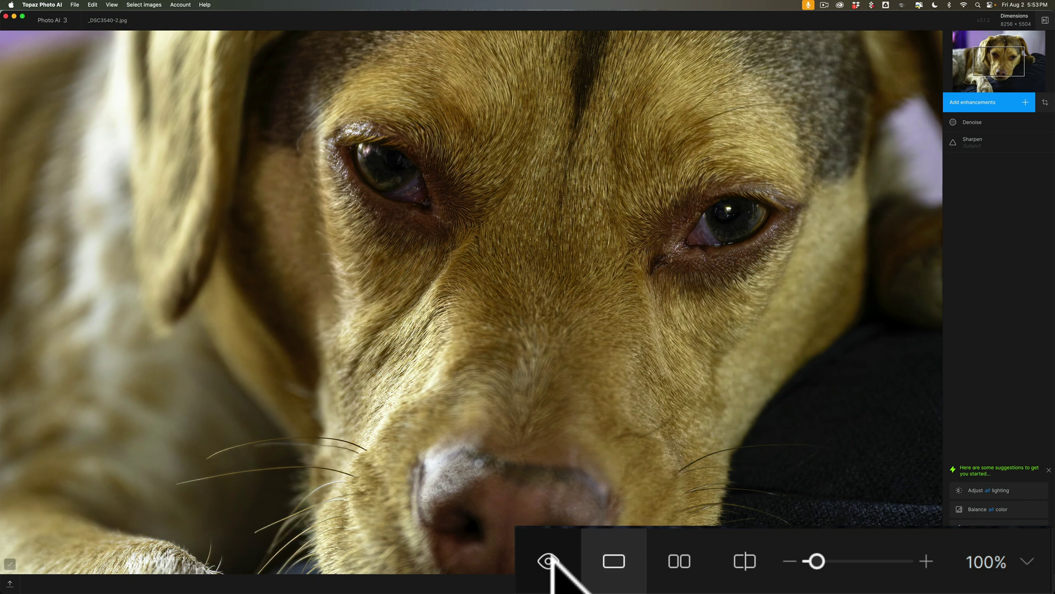
left_click(791, 584)
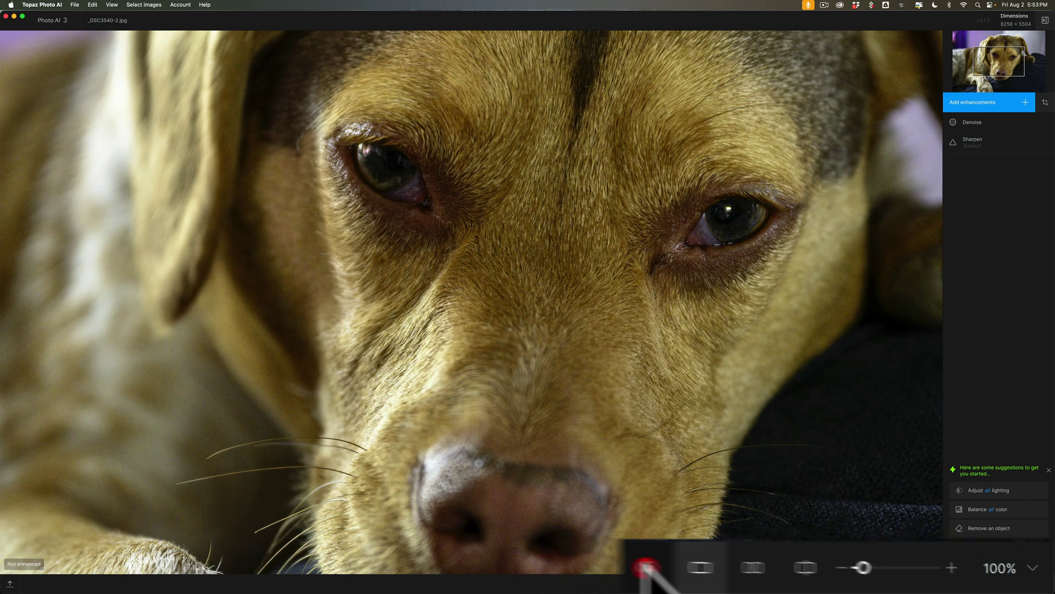
left_click(790, 584)
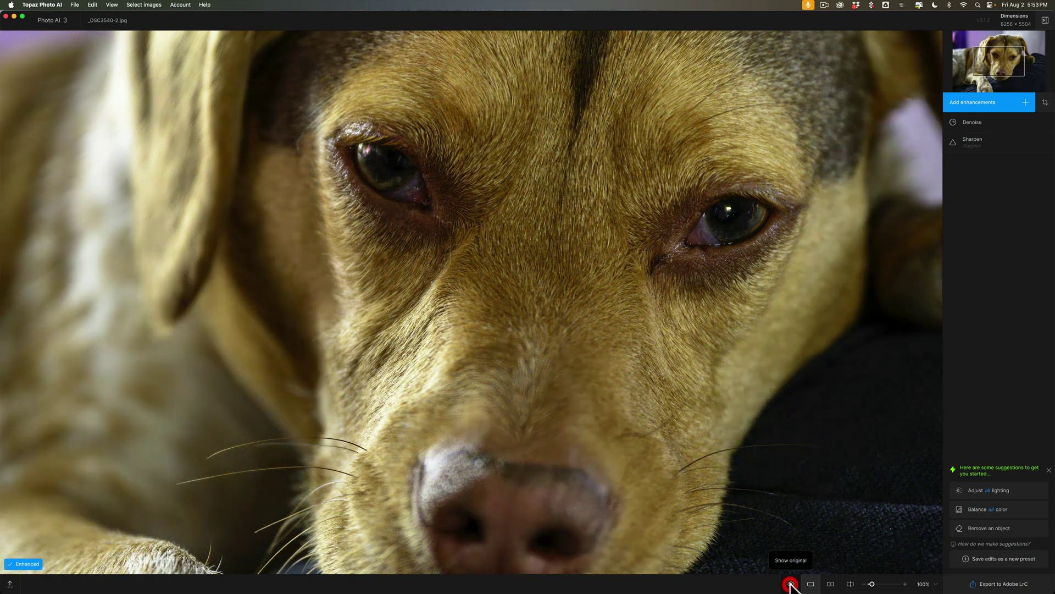
Step: Compare the original and enhanced photo in side-by-side and split views, shifting the split divider, and return to the single view
left_click(830, 586)
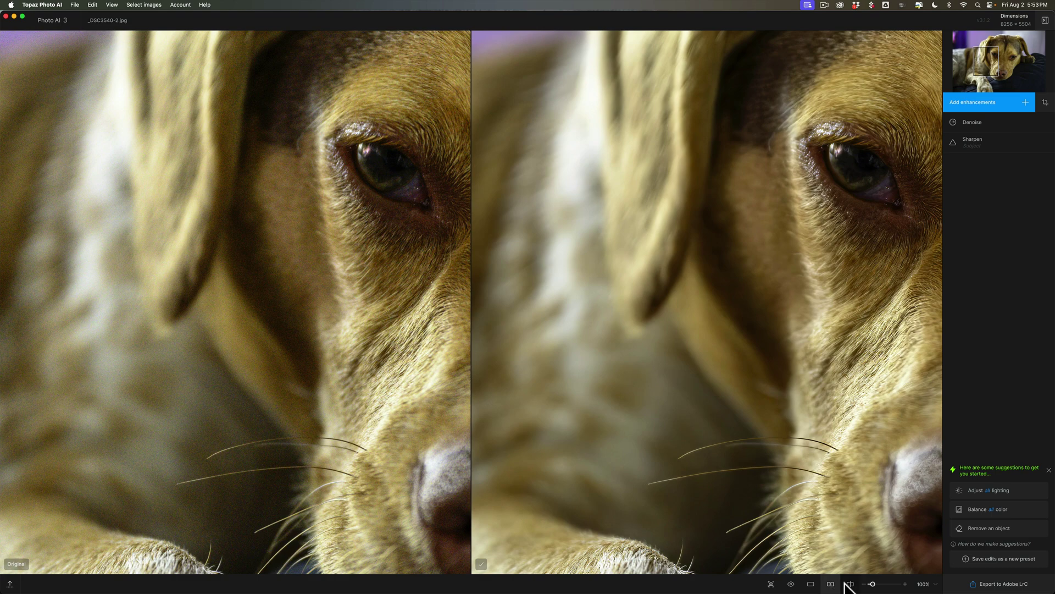
left_click(850, 584)
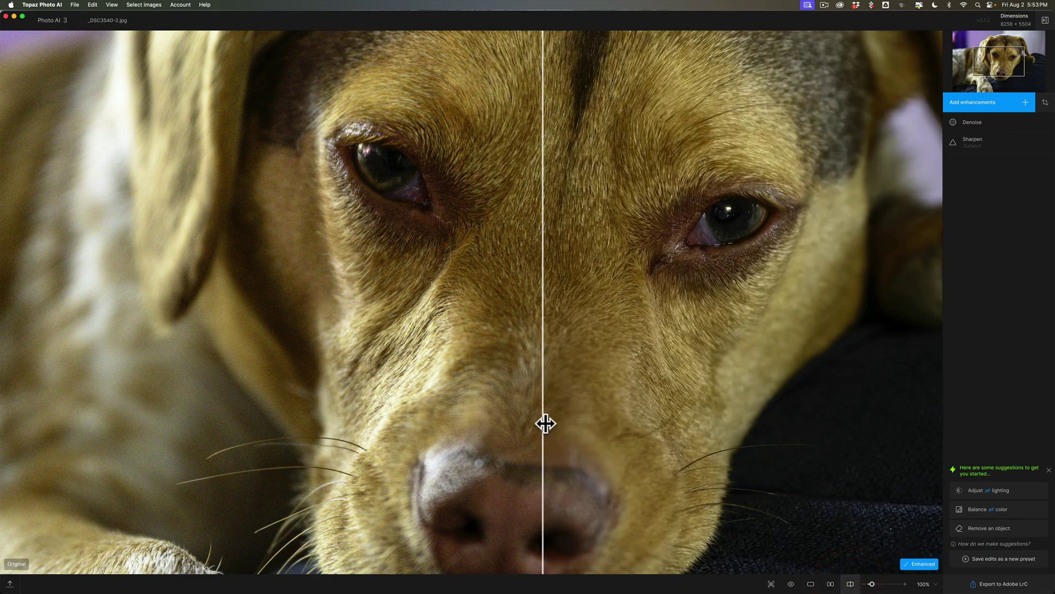
left_click_drag(542, 422, 583, 392)
left_click(831, 413)
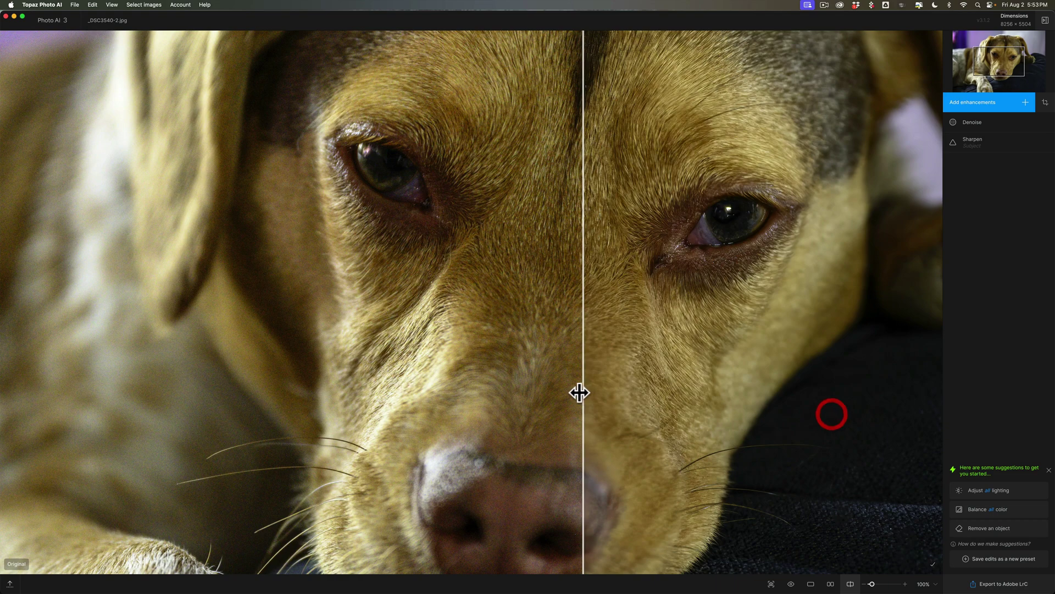
left_click(810, 585)
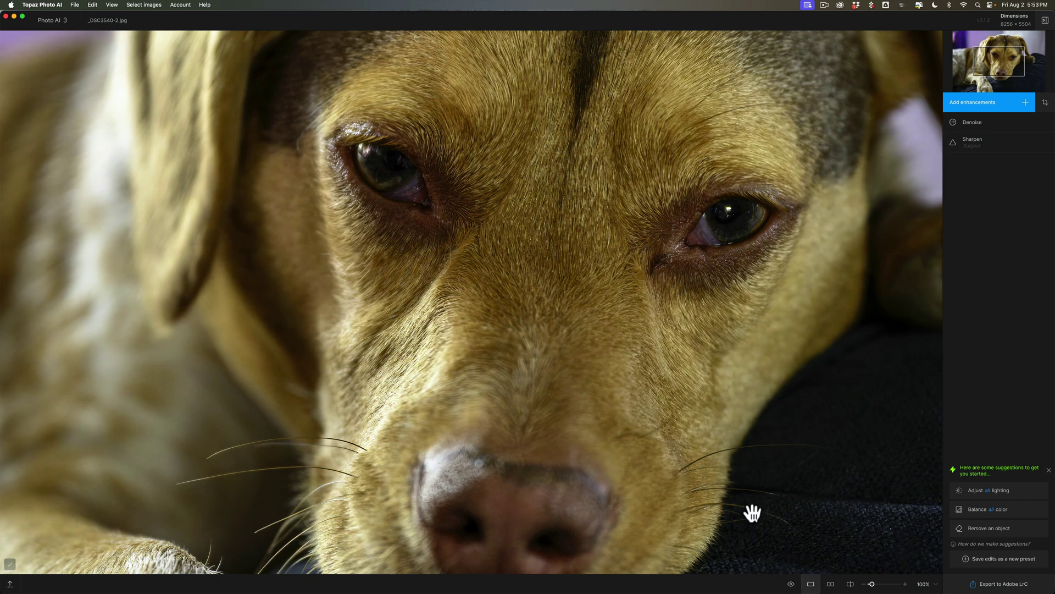
Step: Check the AI model and strength settings of the Denoise and Sharpen enhancements on the dog photo
left_click(984, 122)
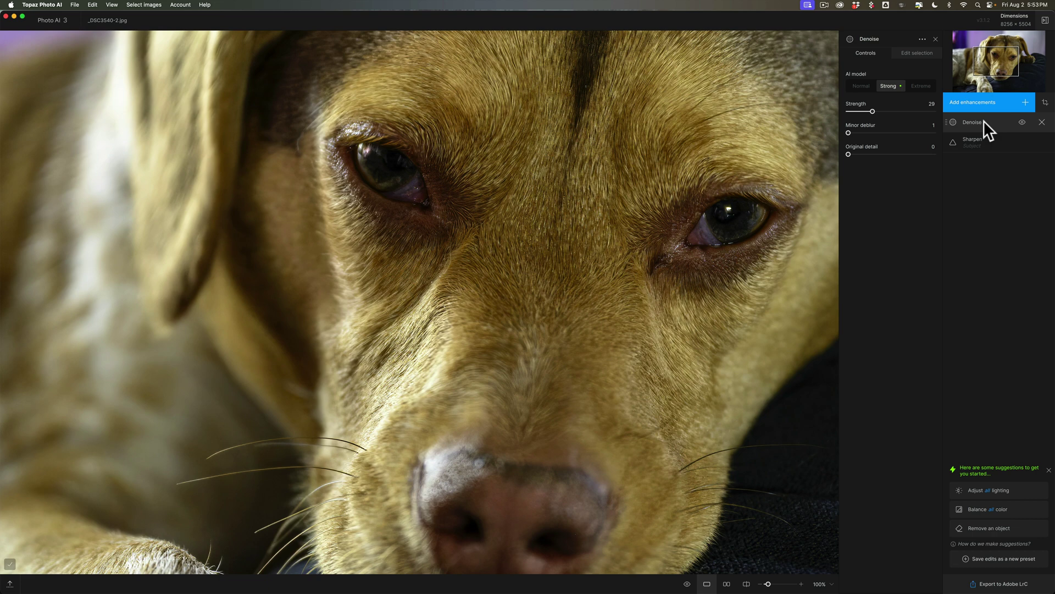
left_click(985, 139)
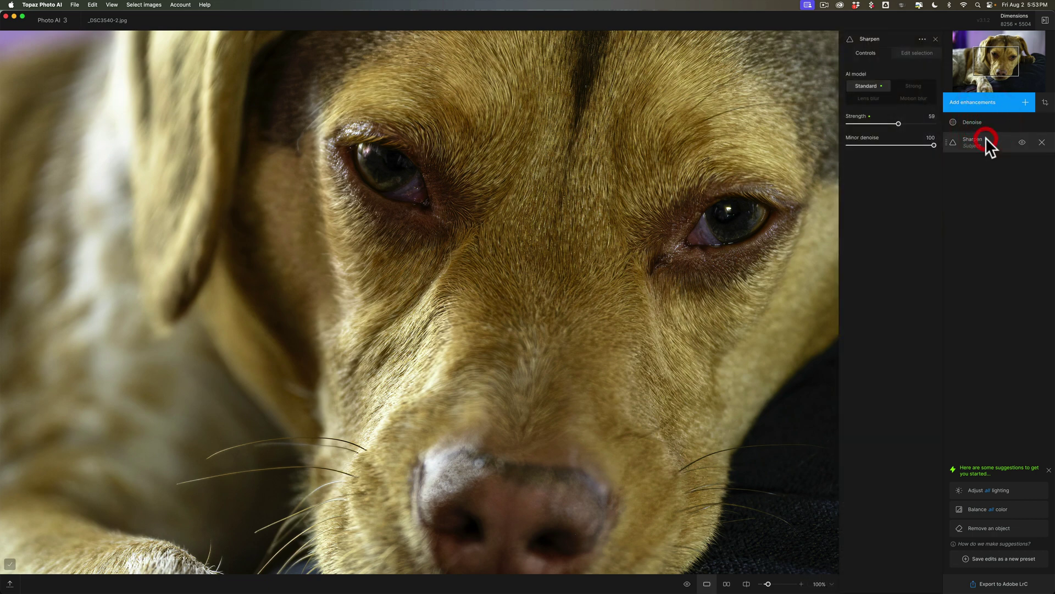
left_click(985, 141)
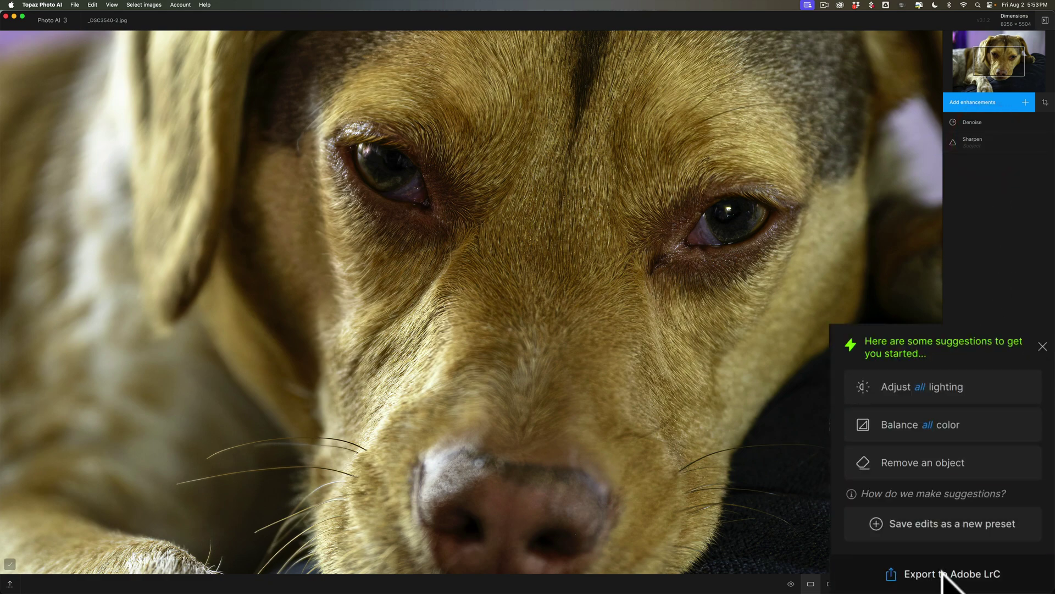
Step: Export the enhanced dog photo to Adobe LrC and identify the exported copy _DSC3540-2.jpg with the file-name info overlay in Lightroom Classic
left_click(941, 574)
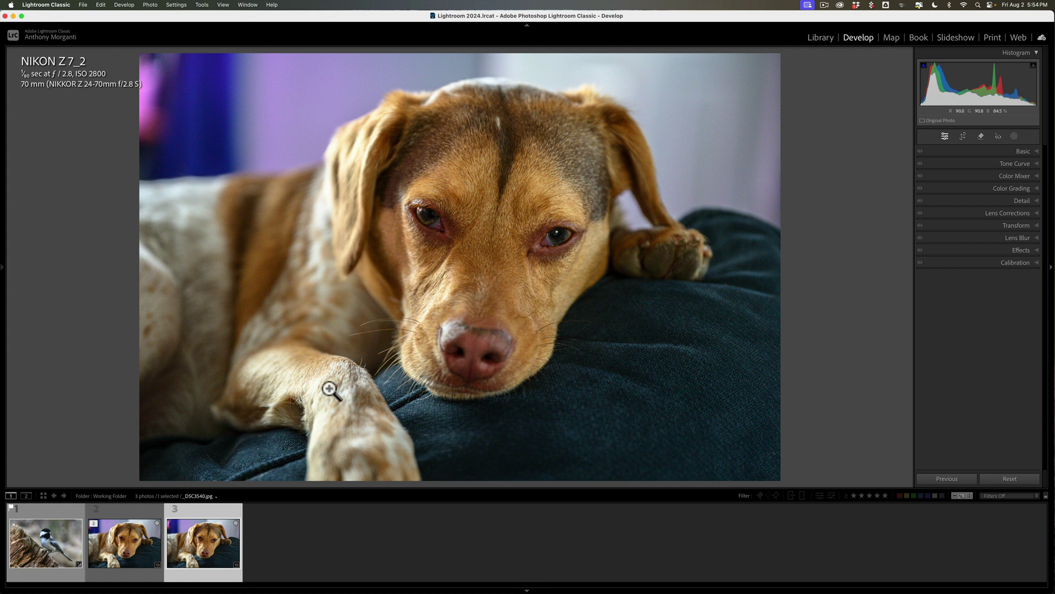
key("i")
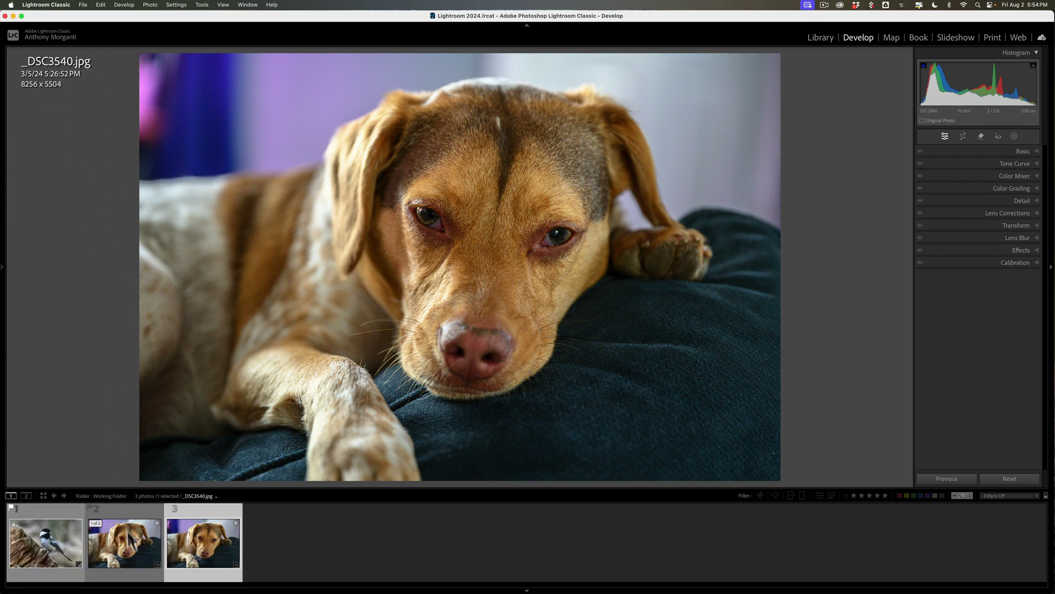
left_click(130, 541)
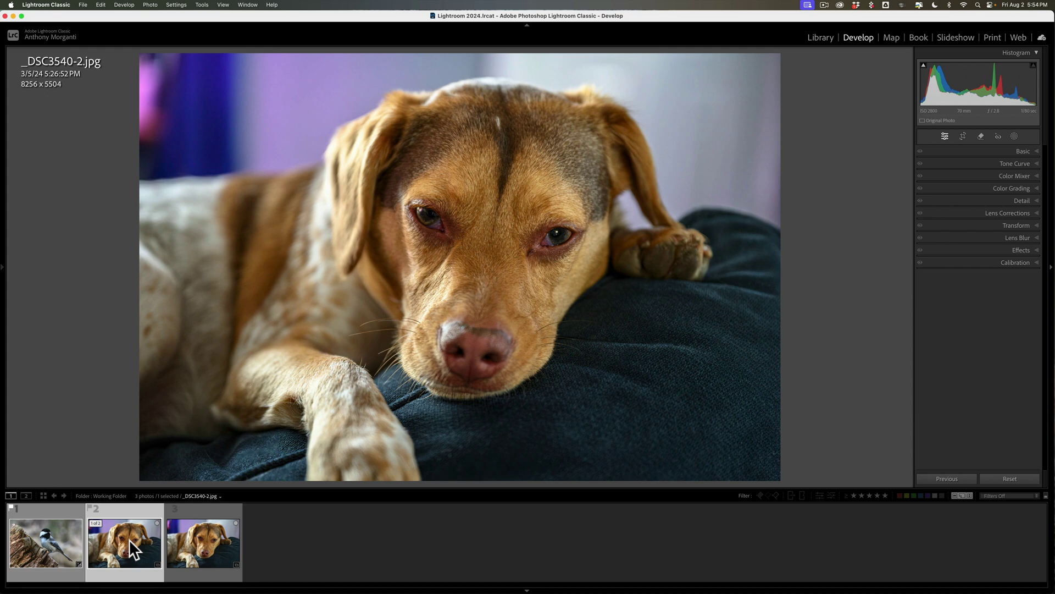
Step: Compare the exported _DSC3540-2.jpg with the original _DSC3540.jpg close up around the dog's eye, and return to the full view
left_click(223, 5)
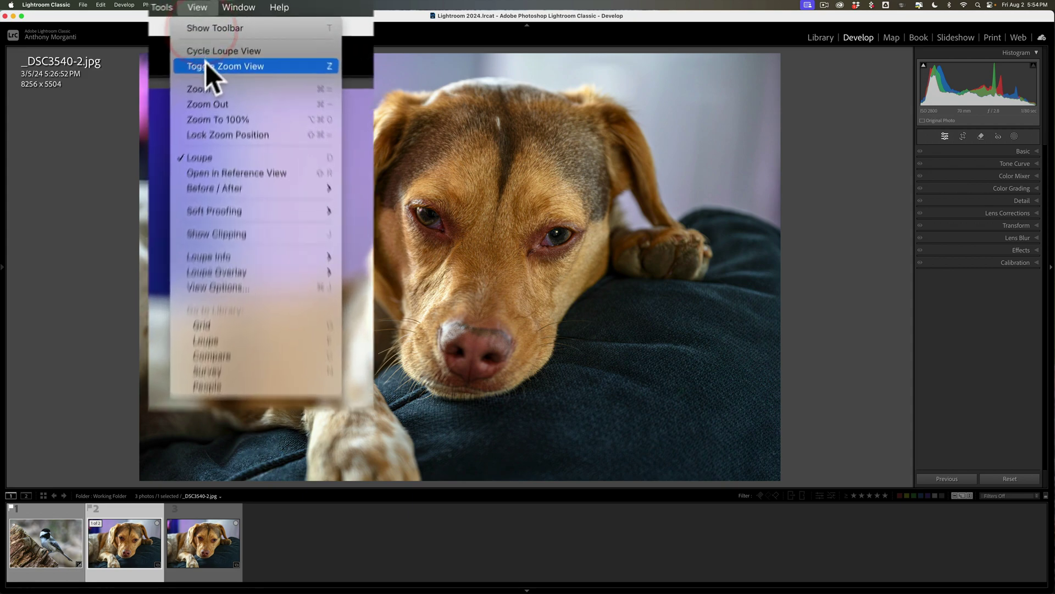
left_click(195, 77)
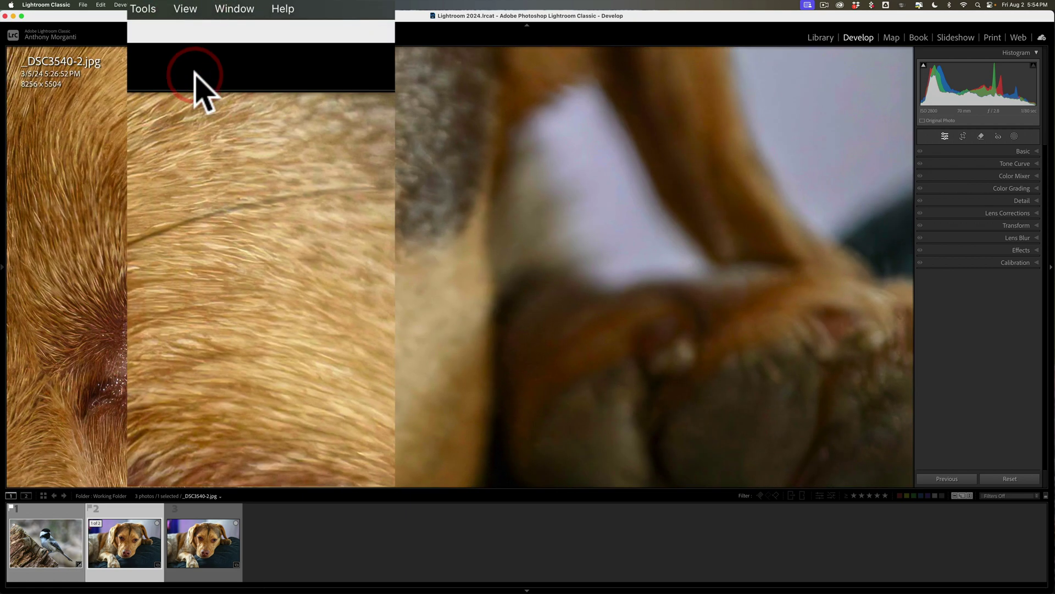
left_click(180, 15)
left_click(227, 79)
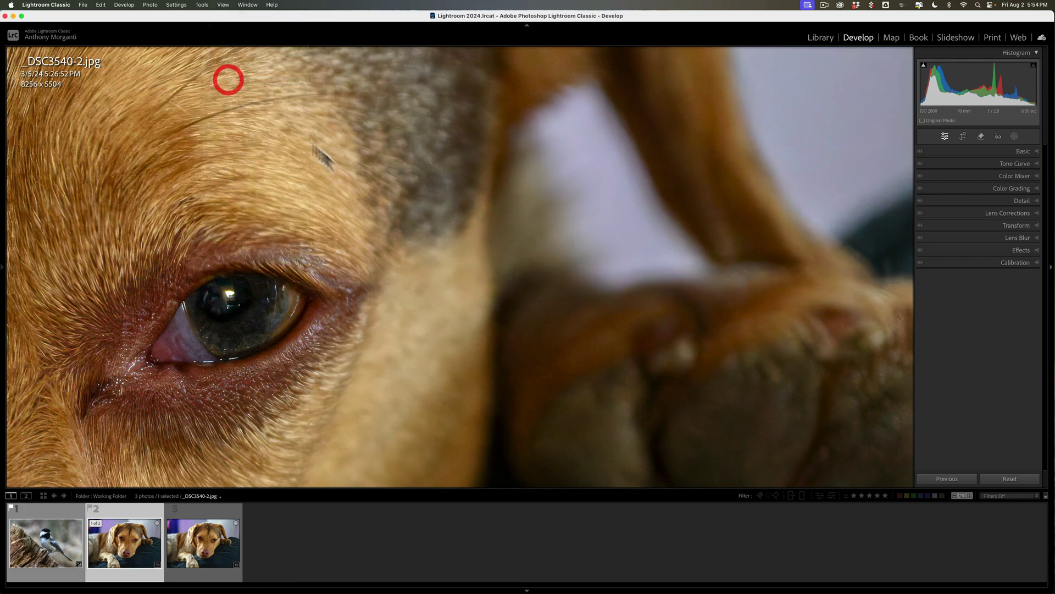
left_click(367, 225)
left_click(575, 226)
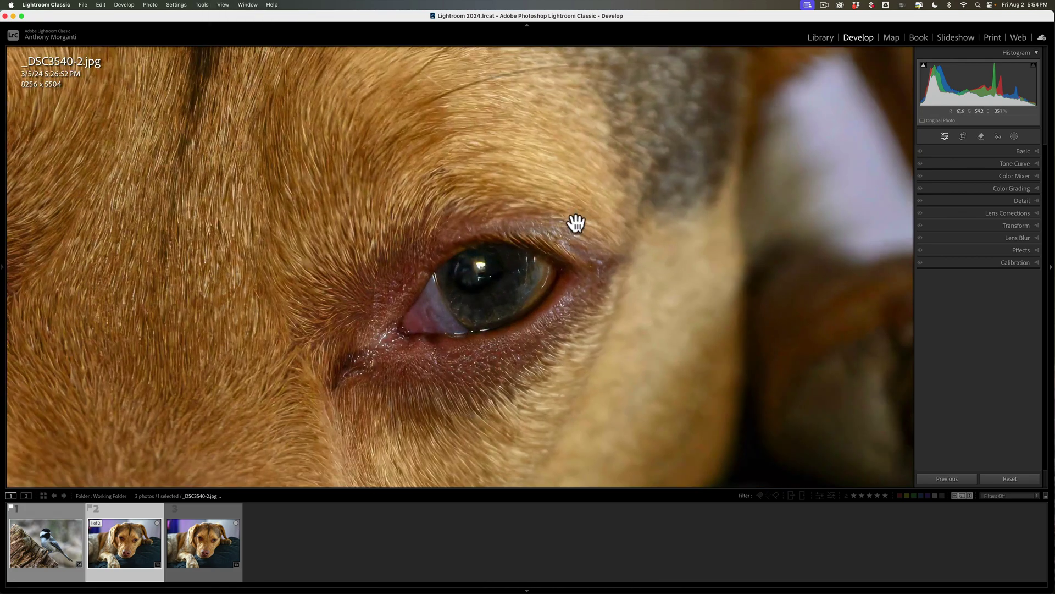
left_click_drag(575, 223, 372, 250)
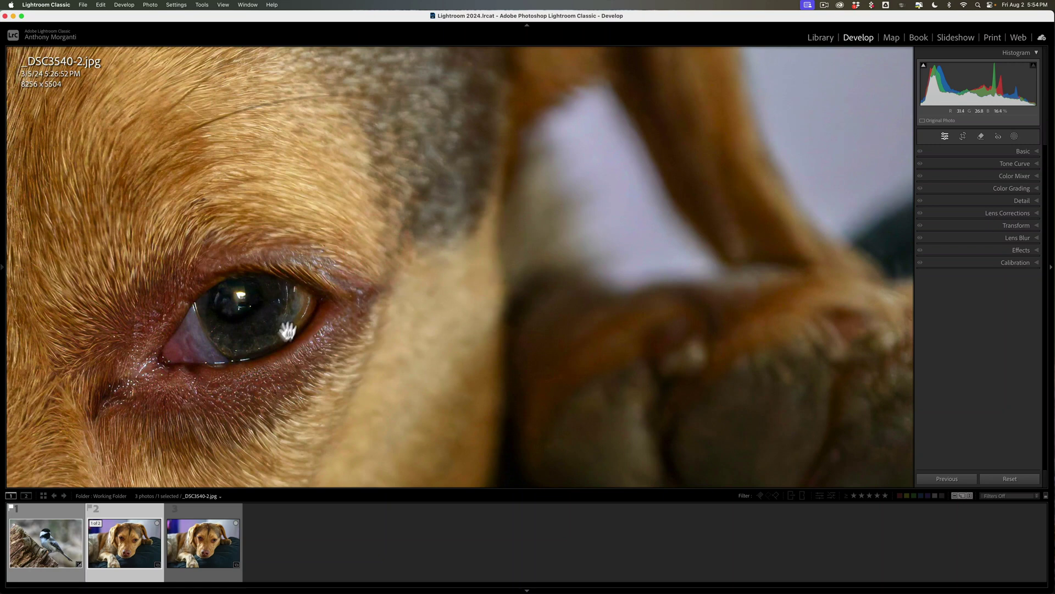
left_click(206, 543)
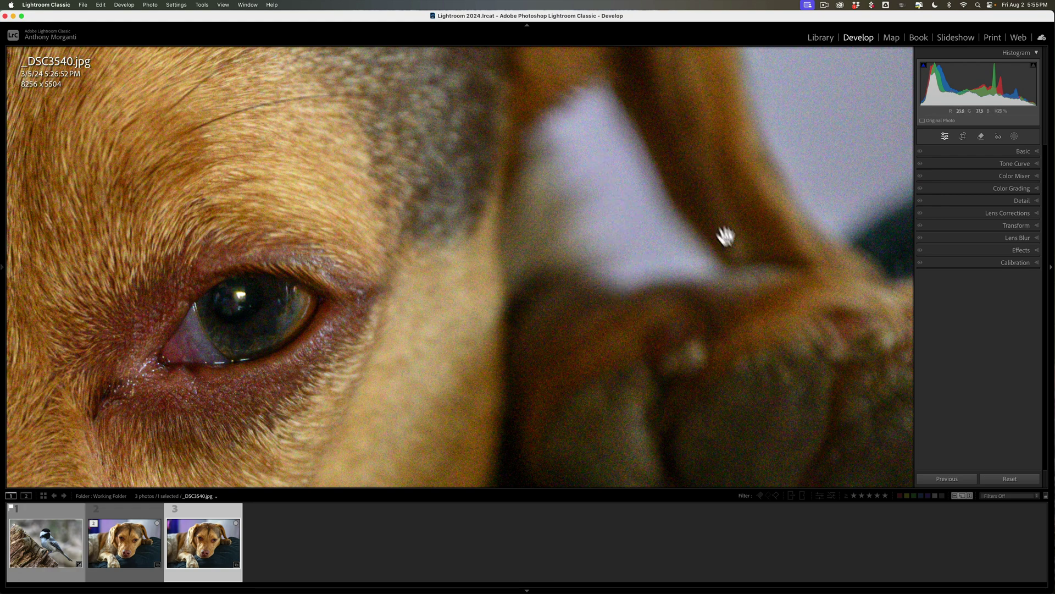
left_click(124, 538)
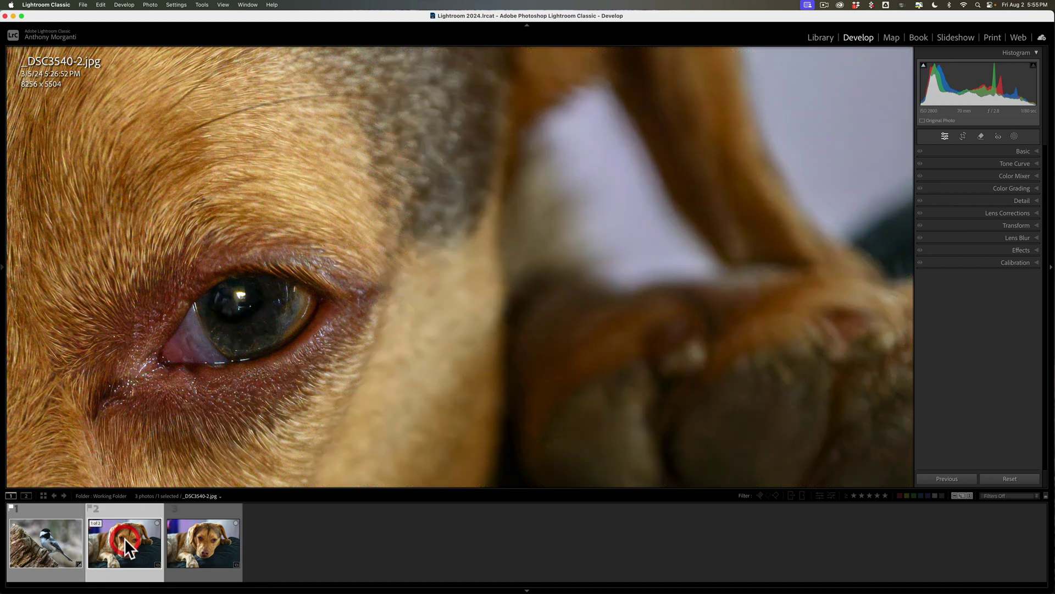
left_click(308, 290)
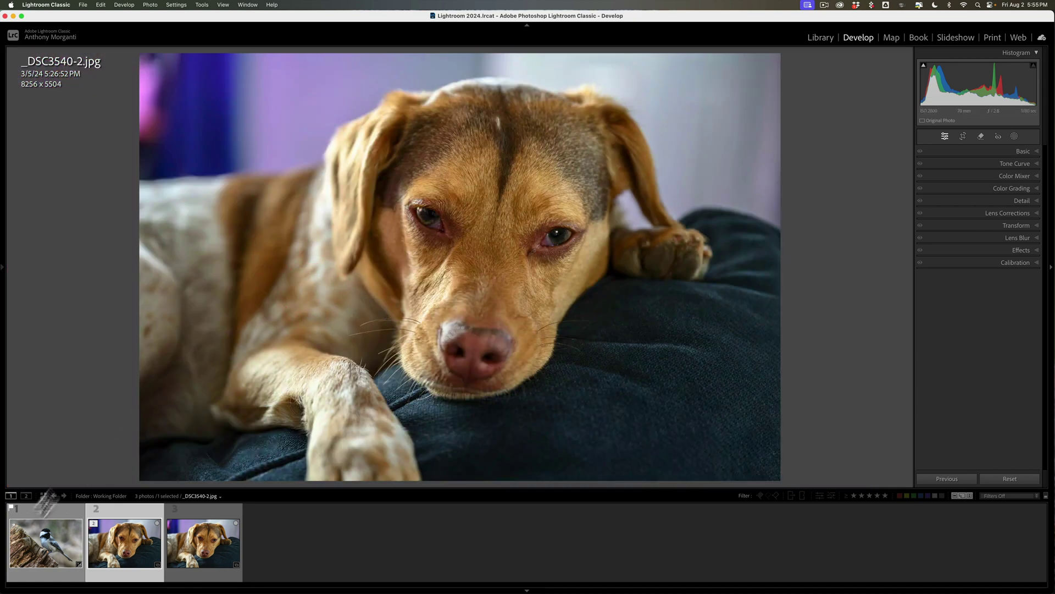
Step: Review the Basic adjustments and the Detail sharpening and noise reduction settings of the raw bird photo _DSC0385.nef
left_click(41, 553)
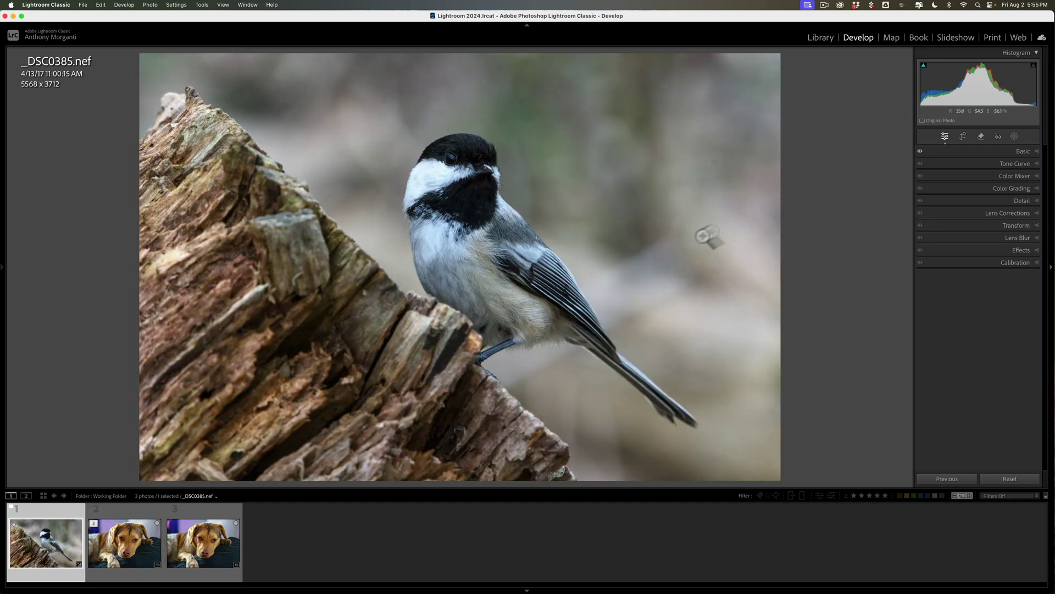
left_click(1013, 70)
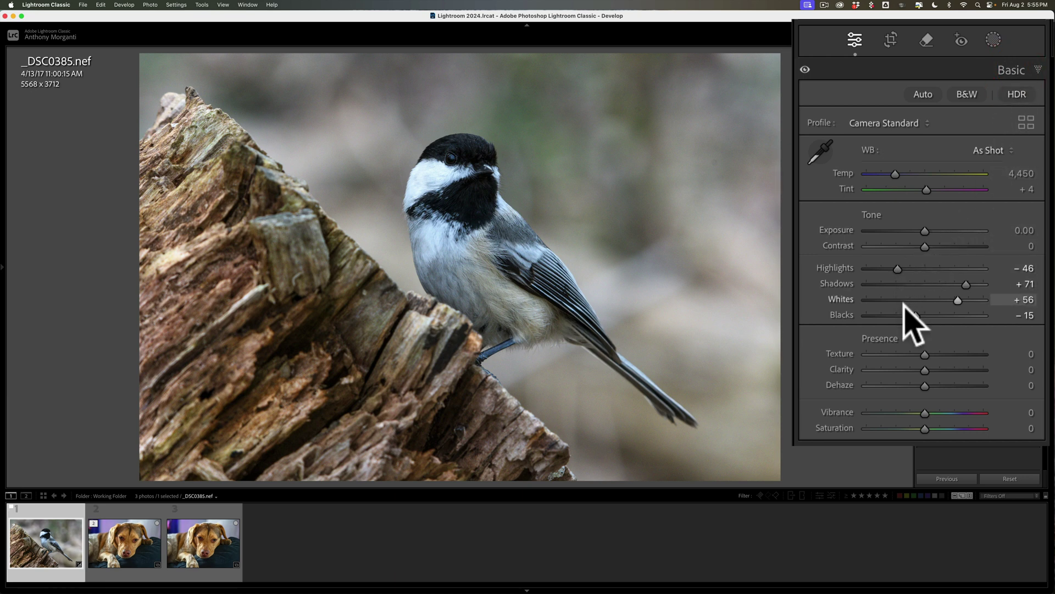
left_click(1012, 70)
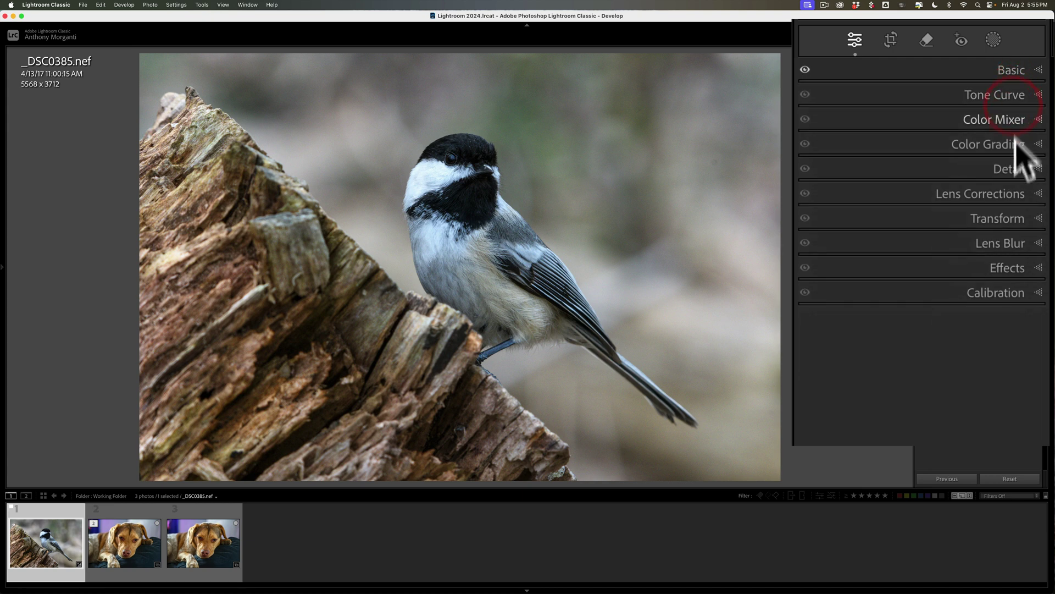
left_click(1012, 193)
left_click(1011, 194)
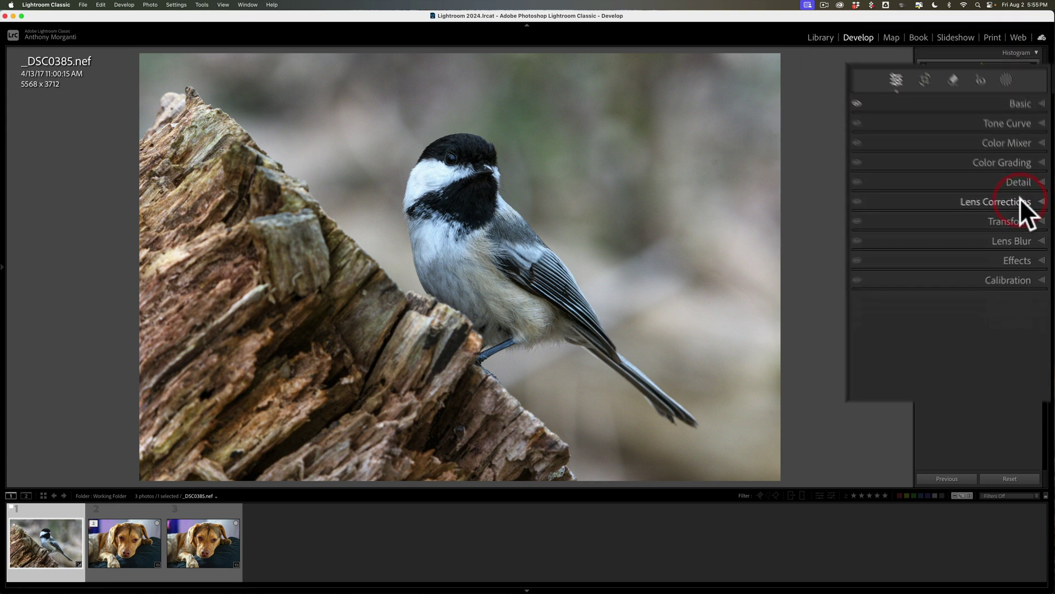
left_click(1022, 201)
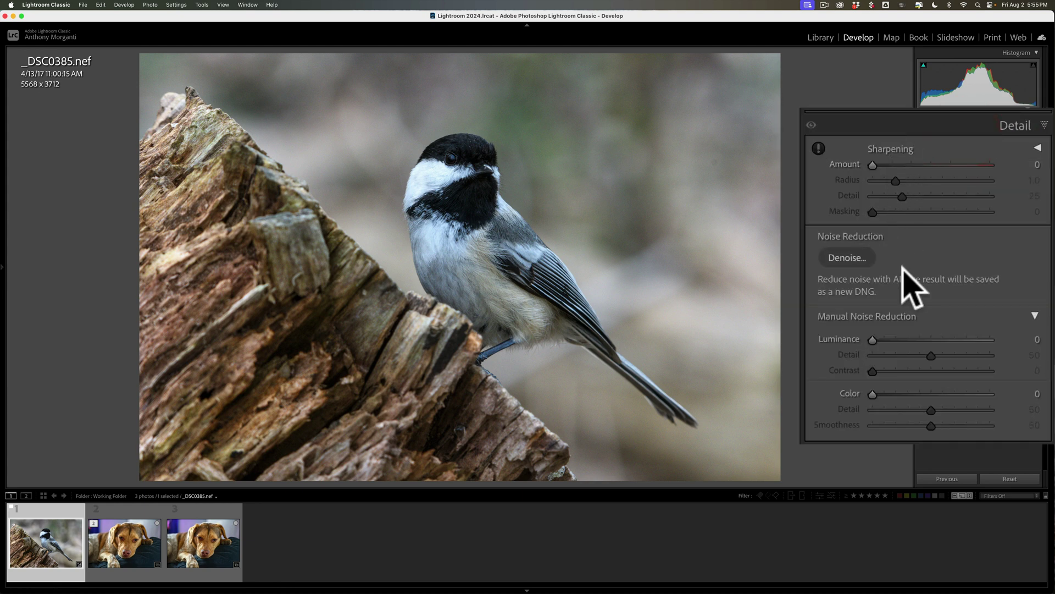
left_click(1023, 200)
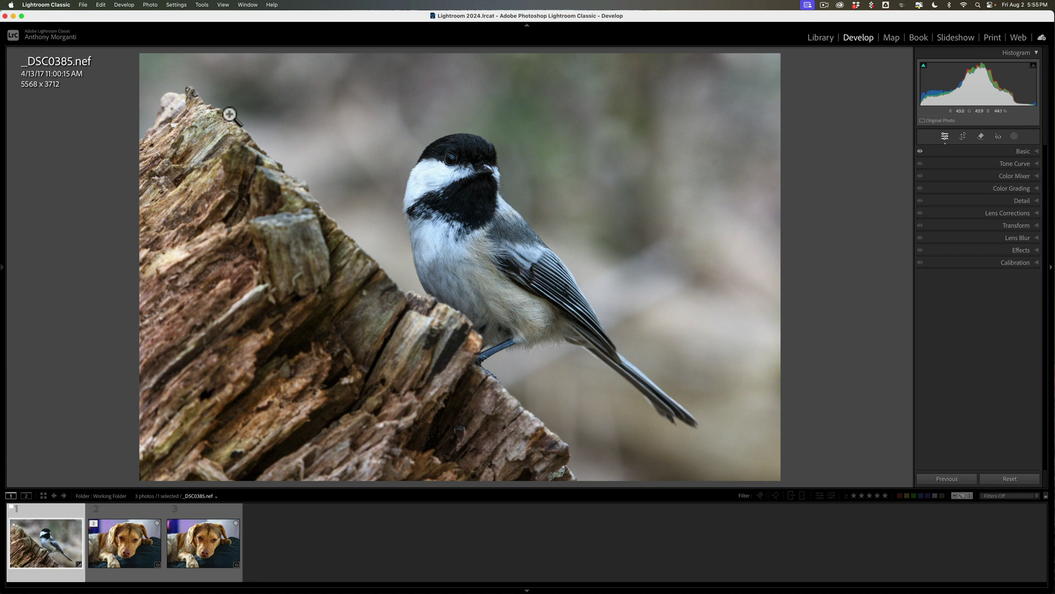
Step: Send the raw bird photo to Topaz Photo AI with the Process with Topaz Photo AI plug-in extra
left_click(83, 5)
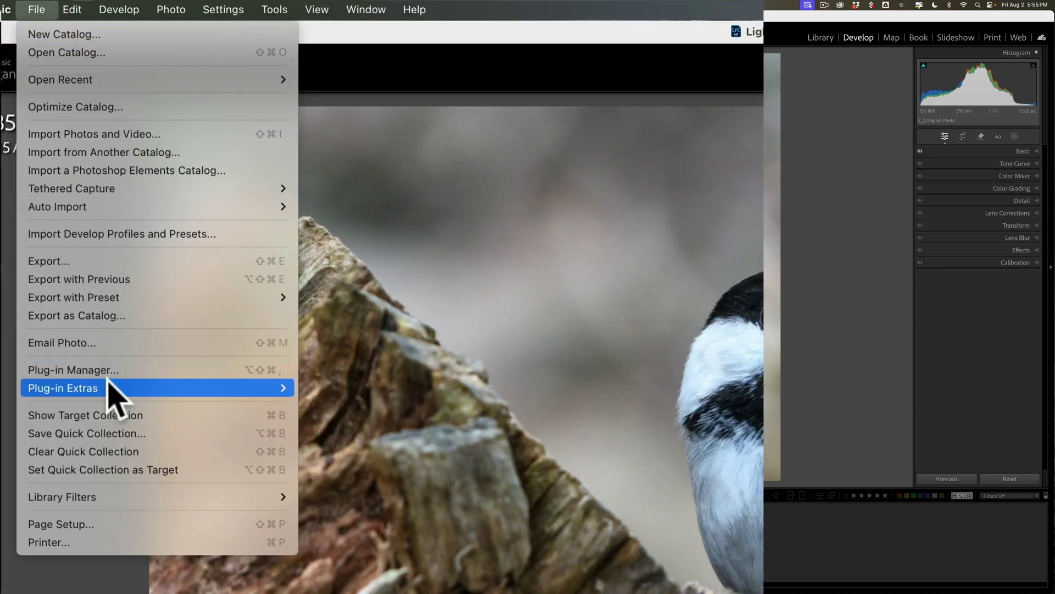
mouse_move(110, 388)
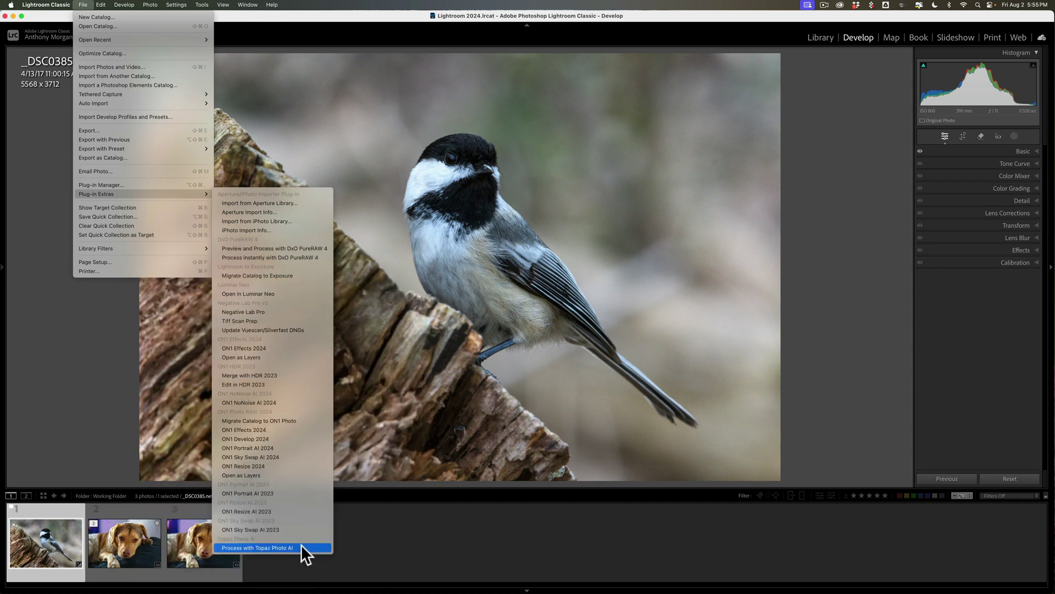
left_click(302, 545)
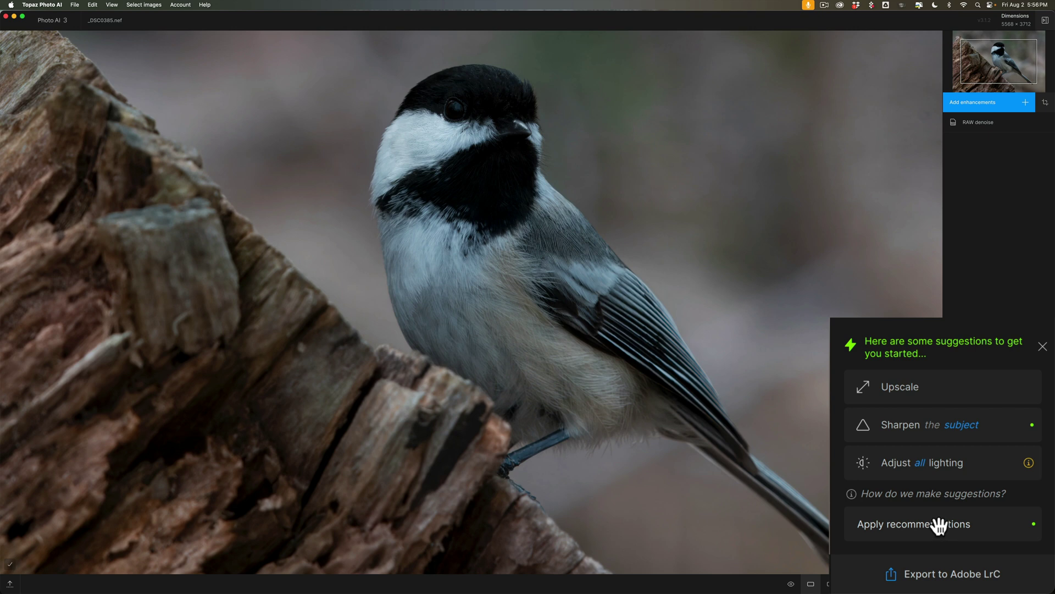
Step: Apply the Autopilot recommendations to the bird photo and confirm replacing its existing enhancements
mouse_move(1028, 462)
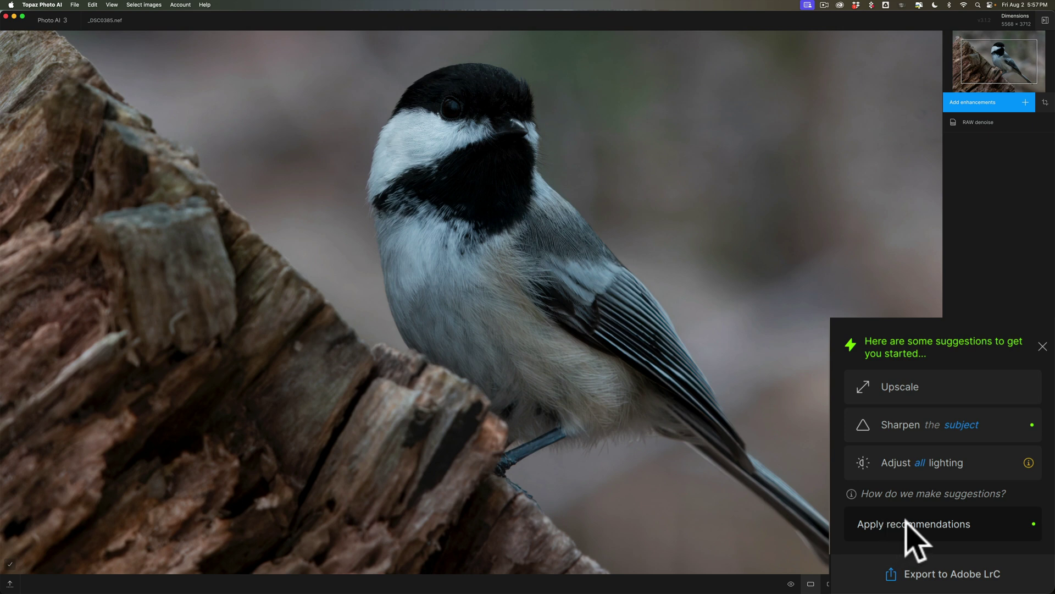
left_click(981, 559)
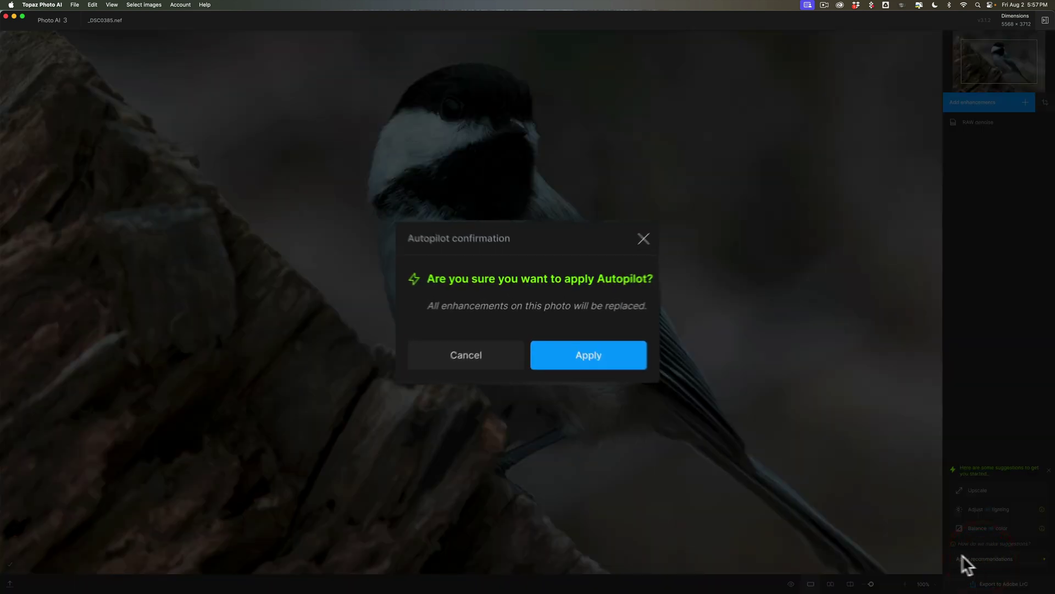
left_click(598, 360)
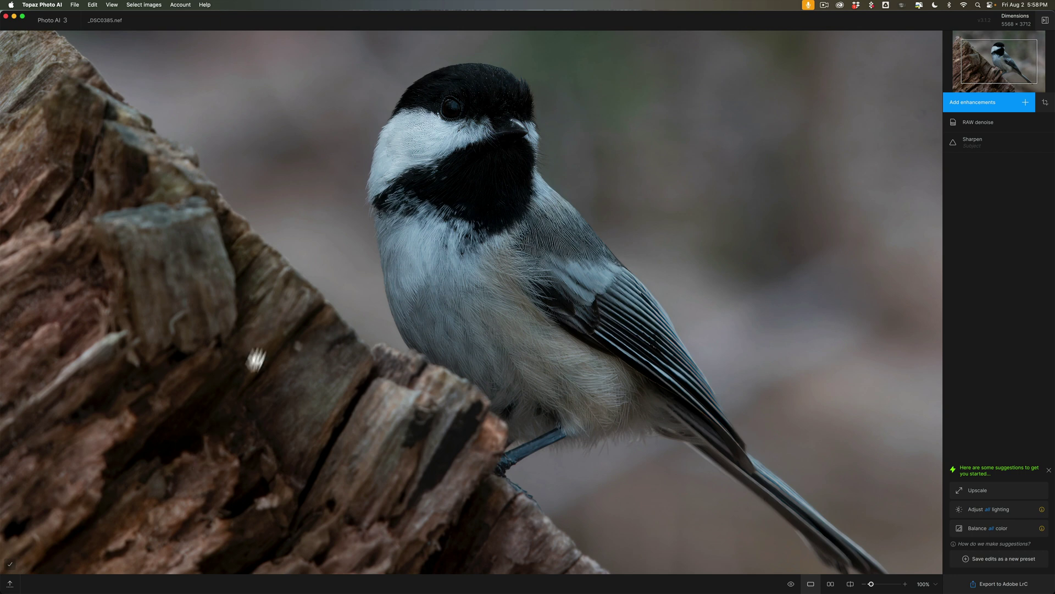
Step: Set the strength of the bird photo's Sharpen enhancement to 35 and close its settings
mouse_move(973, 147)
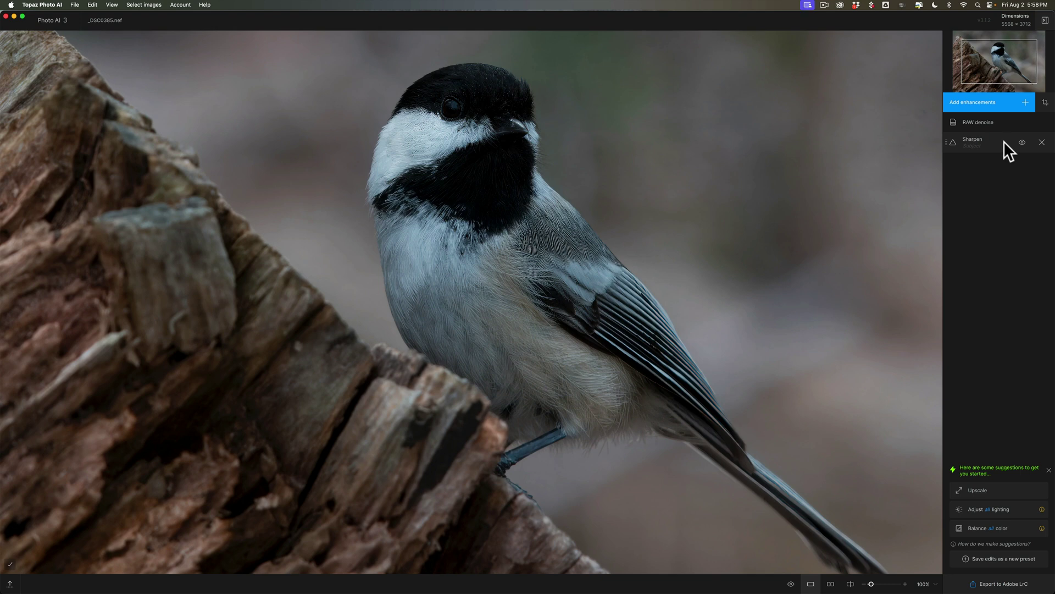
left_click(1004, 141)
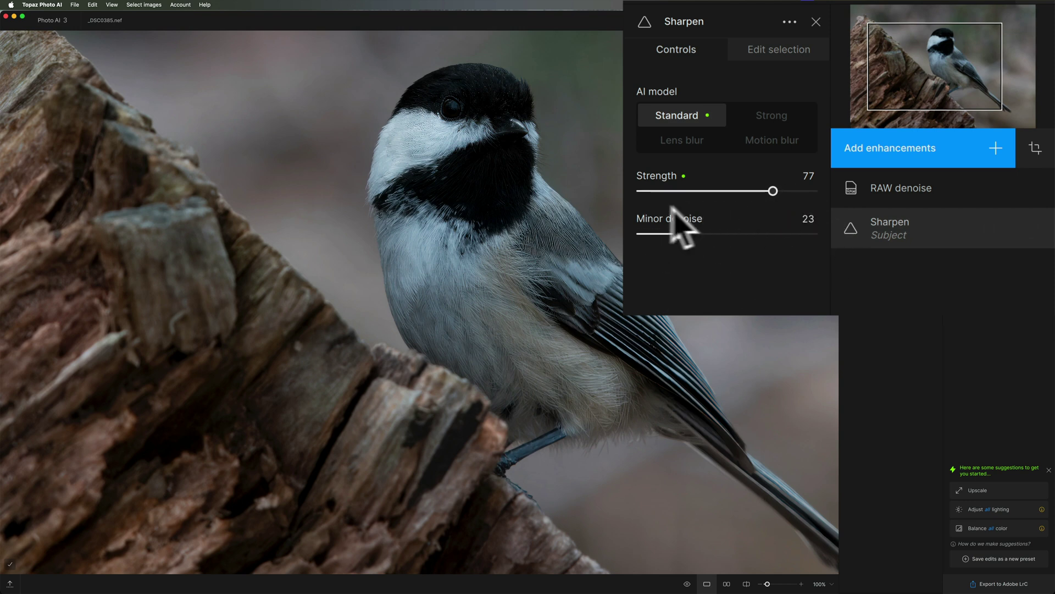
left_click(813, 219)
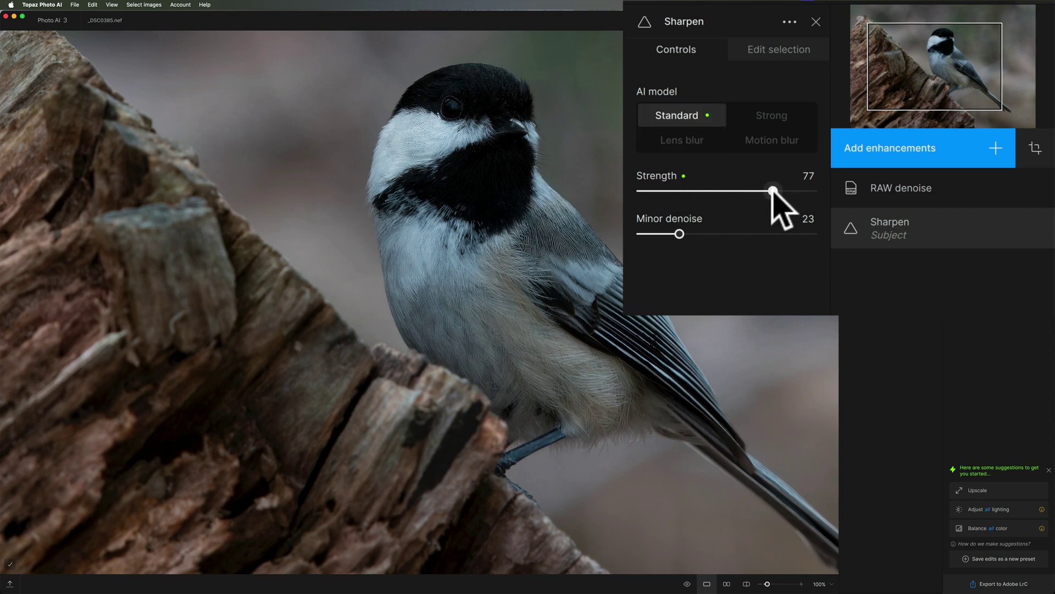
left_click_drag(774, 191, 701, 190)
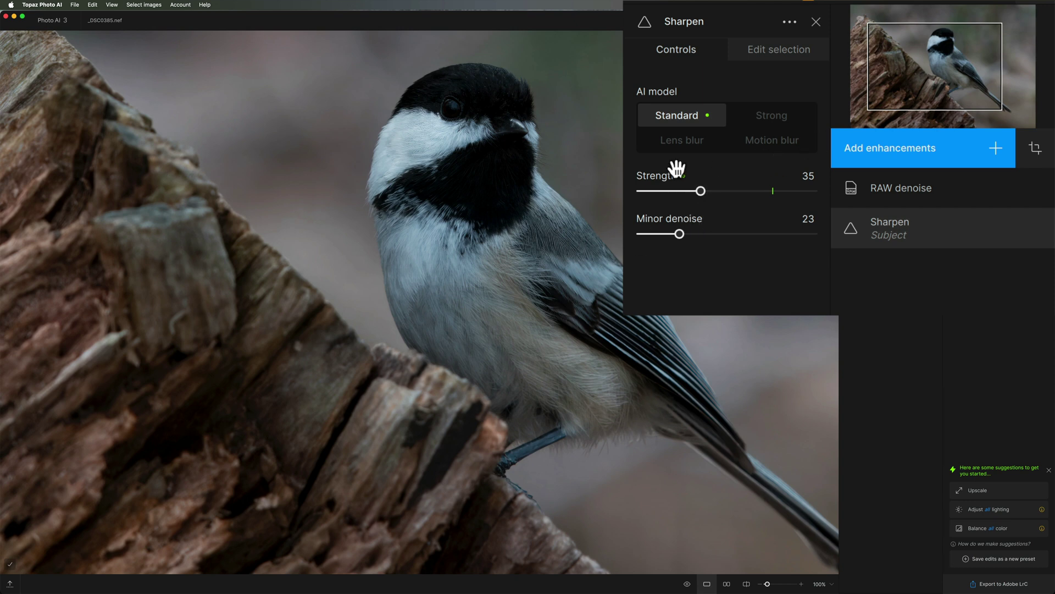
left_click(815, 22)
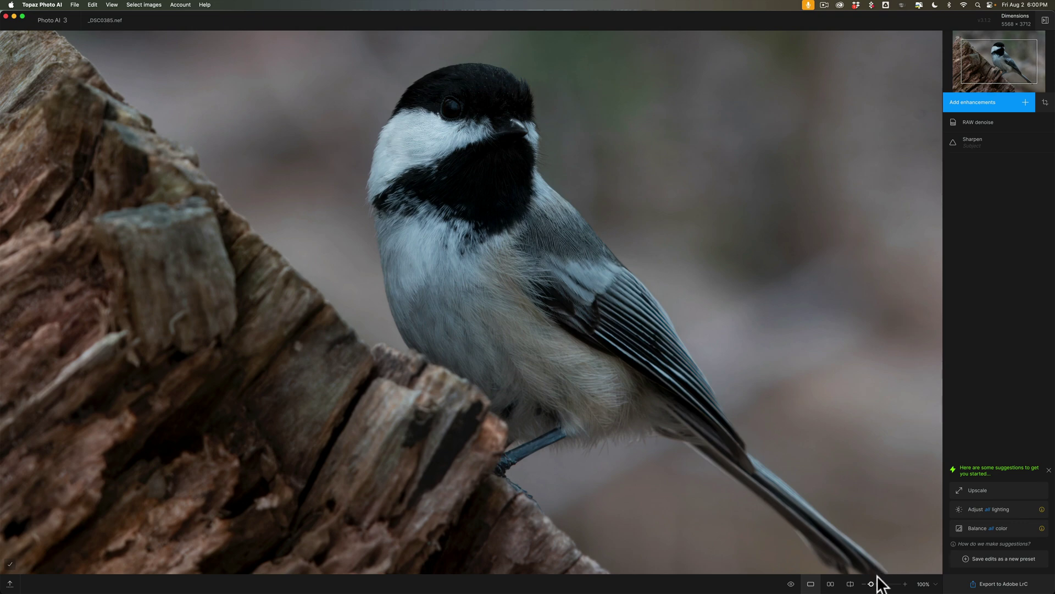
Step: Inspect the denoised and sharpened bird up close and export the photo to Adobe LrC
left_click_drag(871, 584, 873, 586)
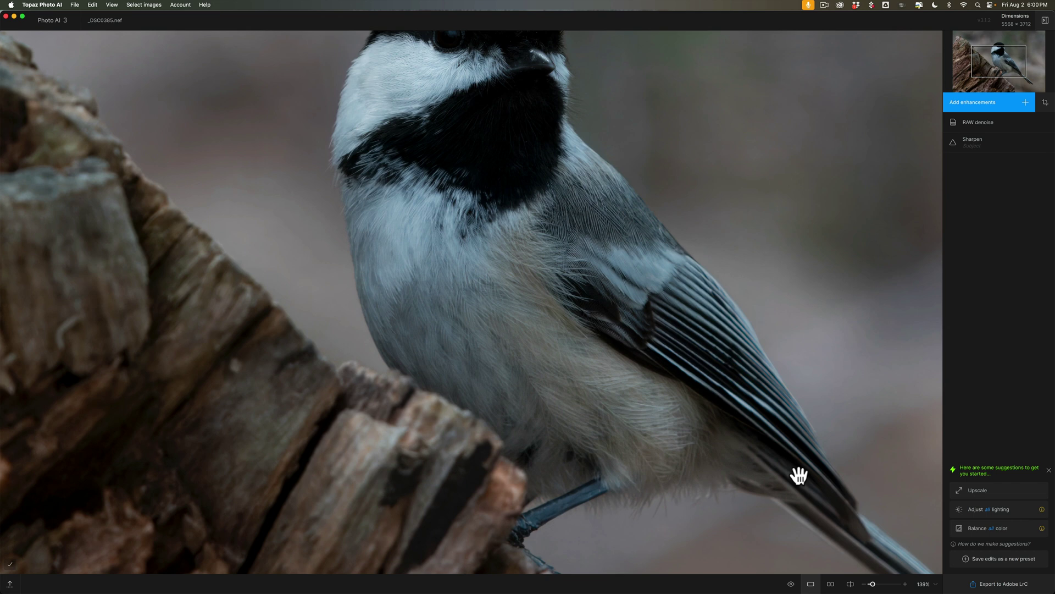
left_click(996, 584)
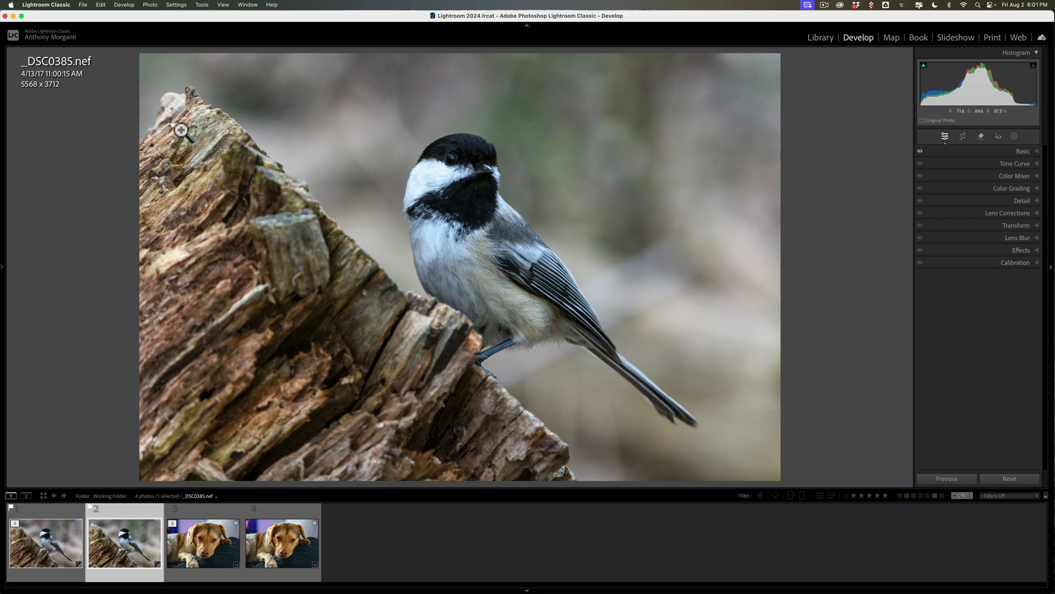
Step: Compare the original _DSC0385.nef with the processed _DSC0385.dng close up on the bird's head
left_click(506, 187)
left_click_drag(504, 185, 499, 239)
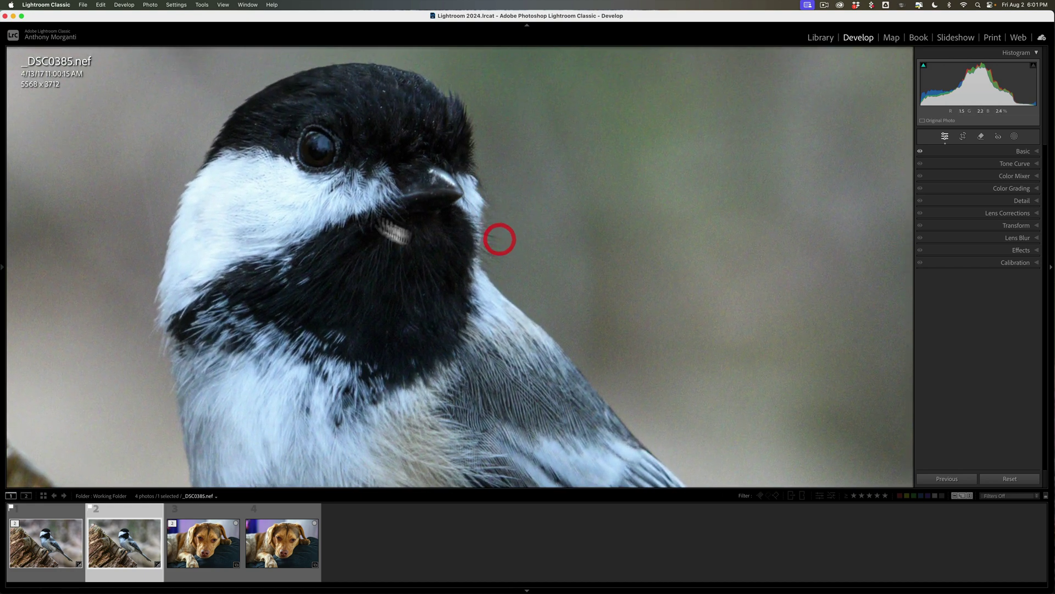
left_click(55, 547)
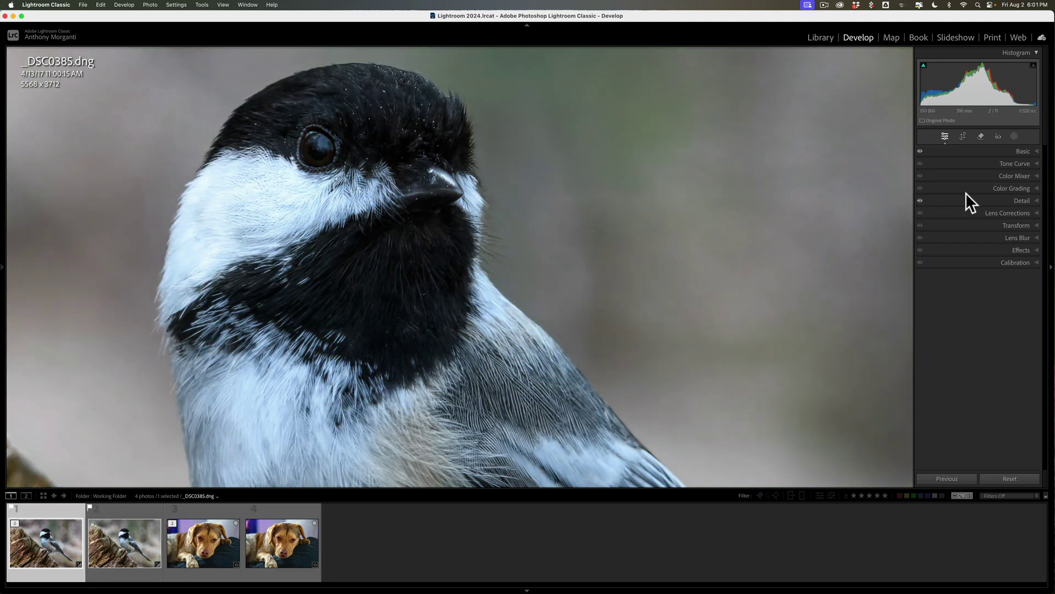
Step: Check the Detail sharpening and noise reduction settings of _DSC0385.dng and the original _DSC0385.nef
left_click(1017, 200)
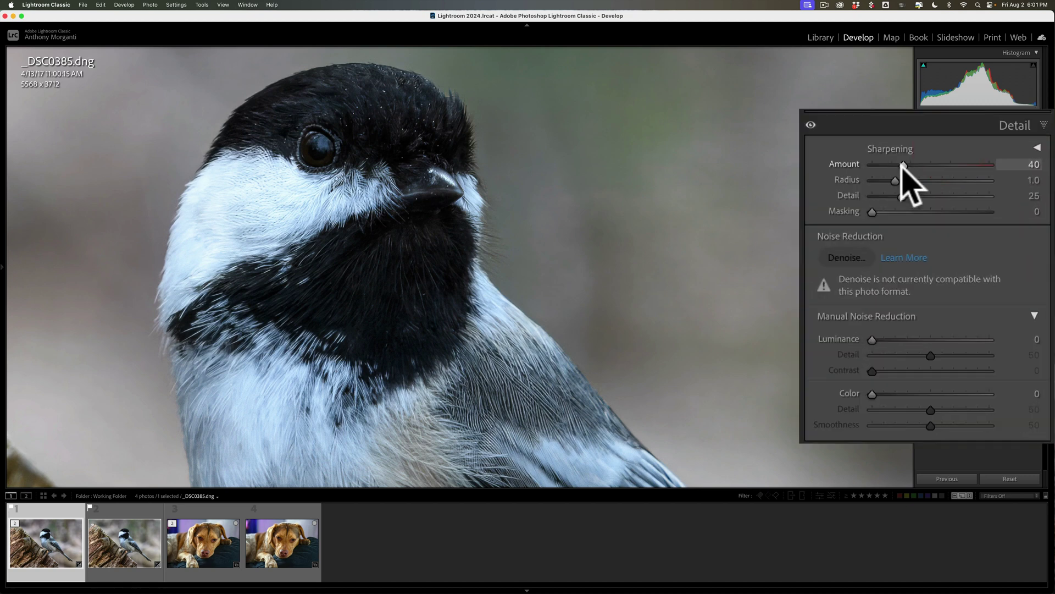
left_click(1023, 199)
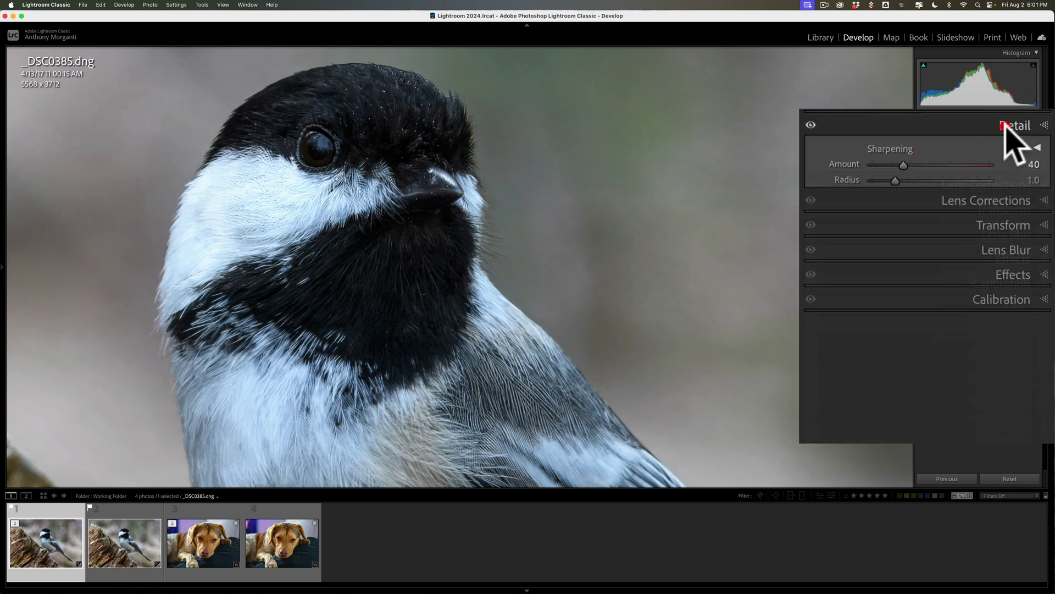
left_click(125, 541)
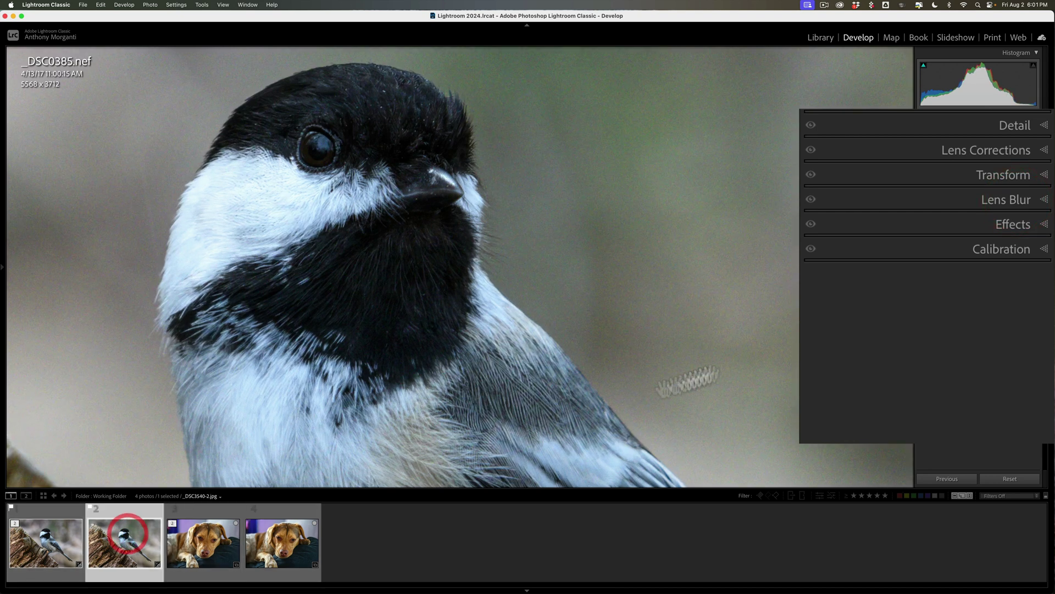
left_click(1014, 127)
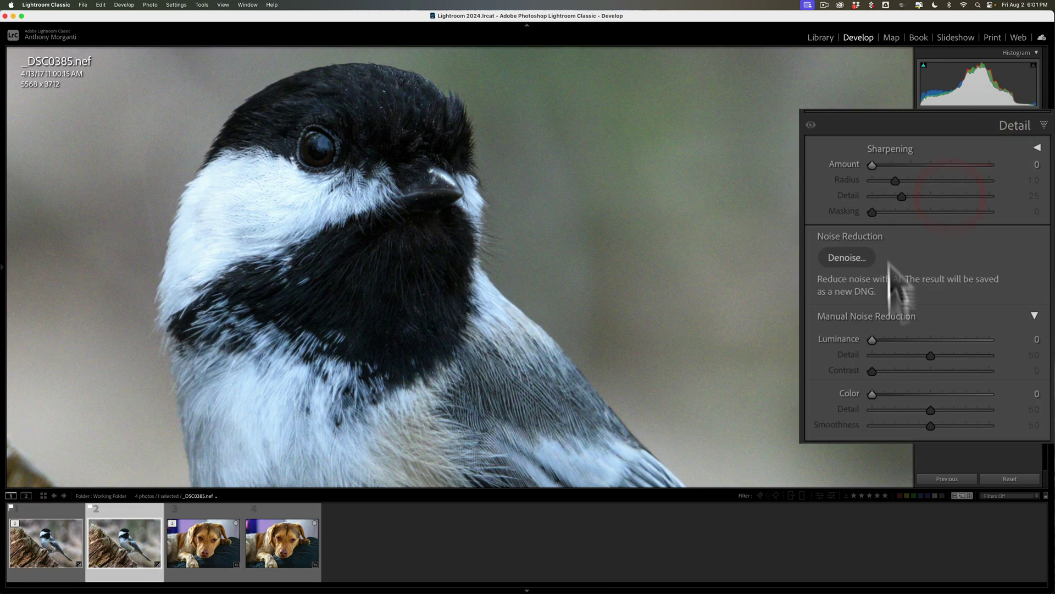
left_click(1028, 127)
Step: Compare the Basic adjustments of _DSC0385.nef and _DSC0385.dng, and review the DNG's lens profile corrections
scroll(989, 134, "up", 5)
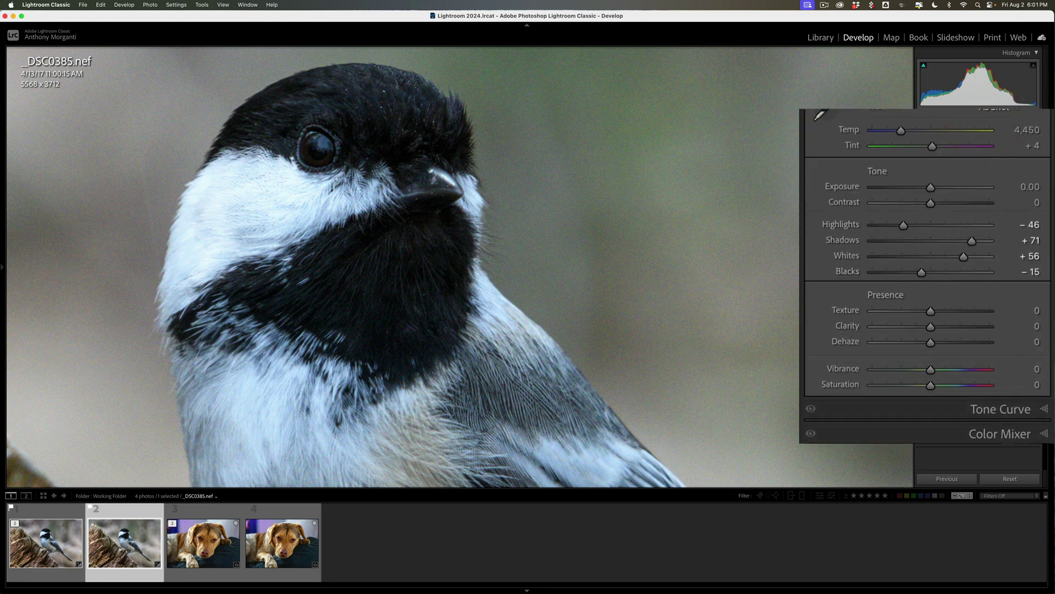
scroll(978, 165, "down", 5)
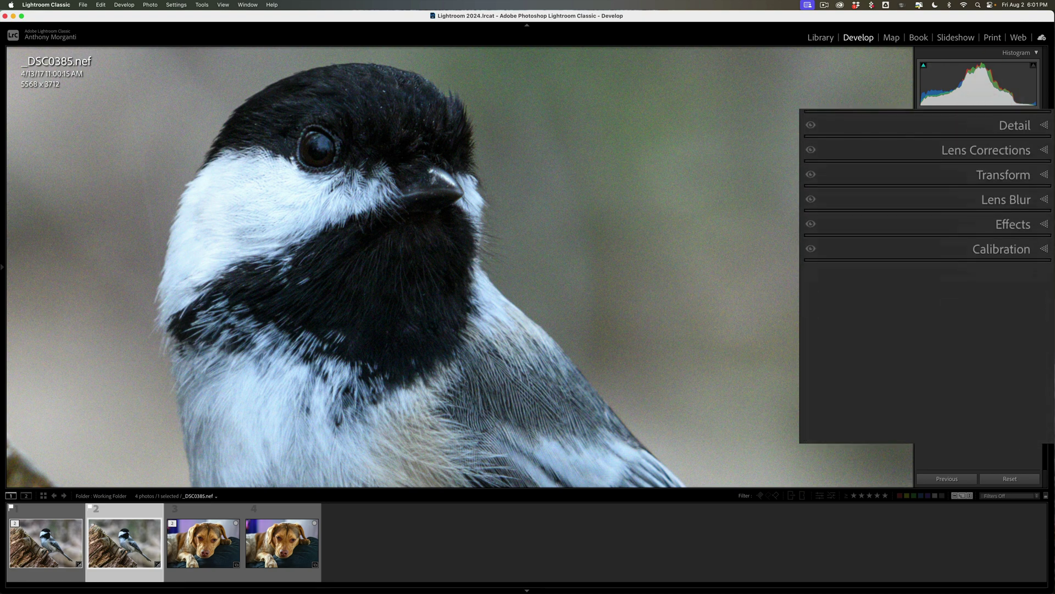
left_click(41, 539)
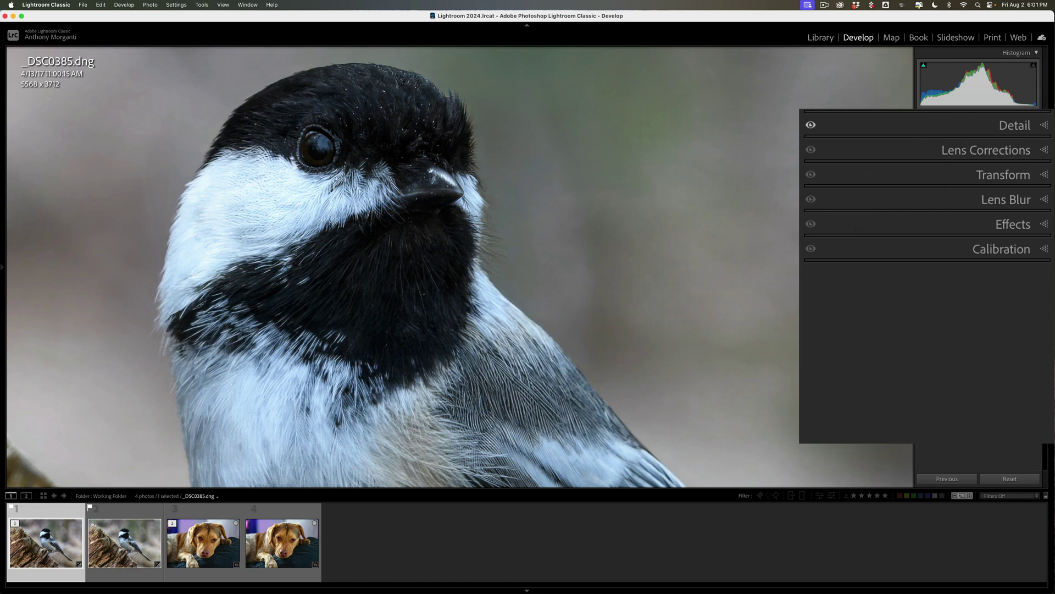
scroll(955, 217, "up", 10)
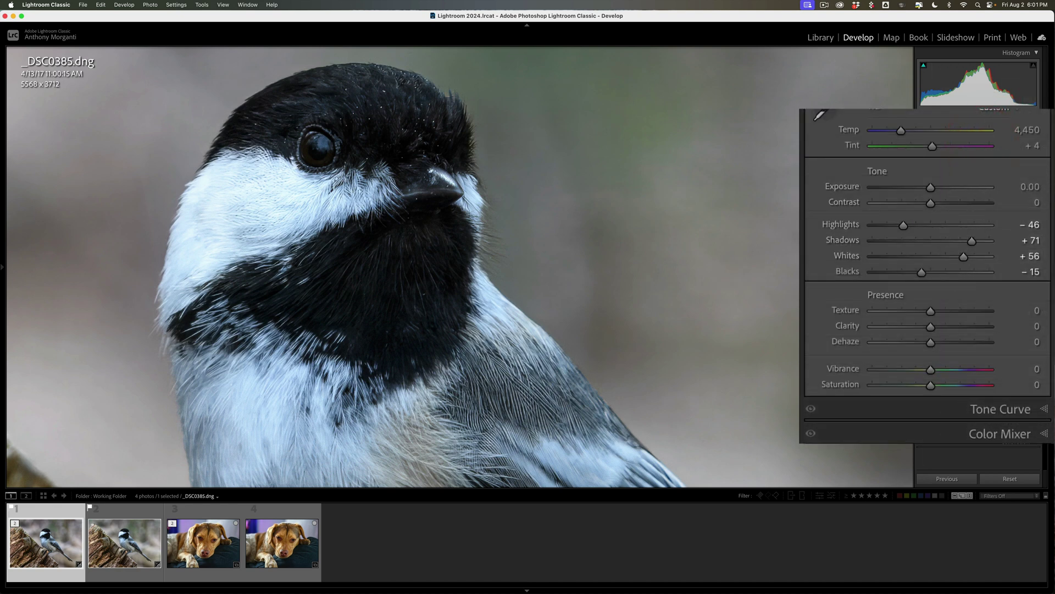
scroll(990, 248, "down", 10)
left_click(1022, 149)
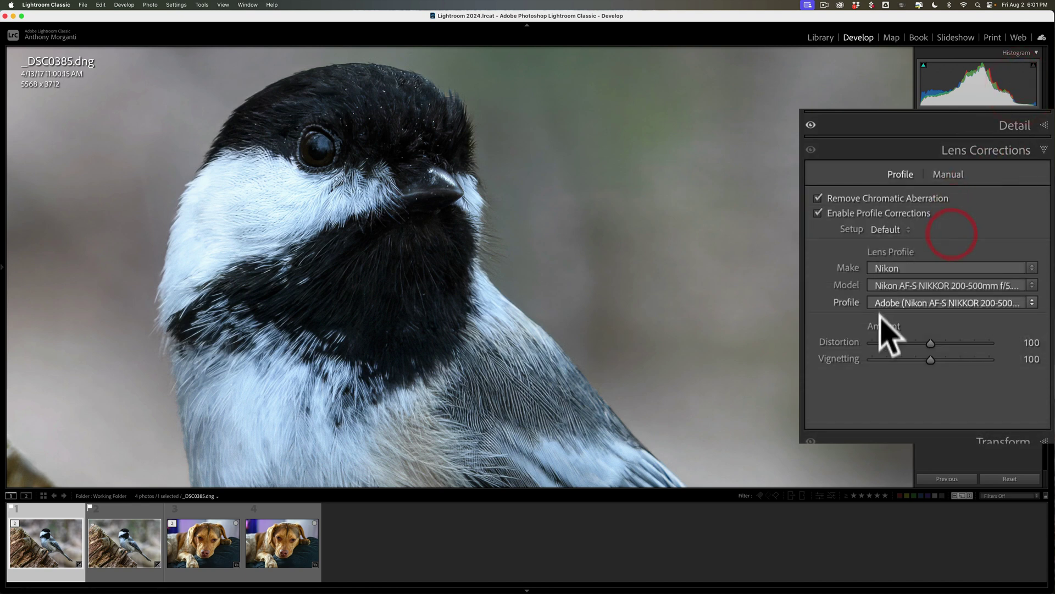
left_click(999, 151)
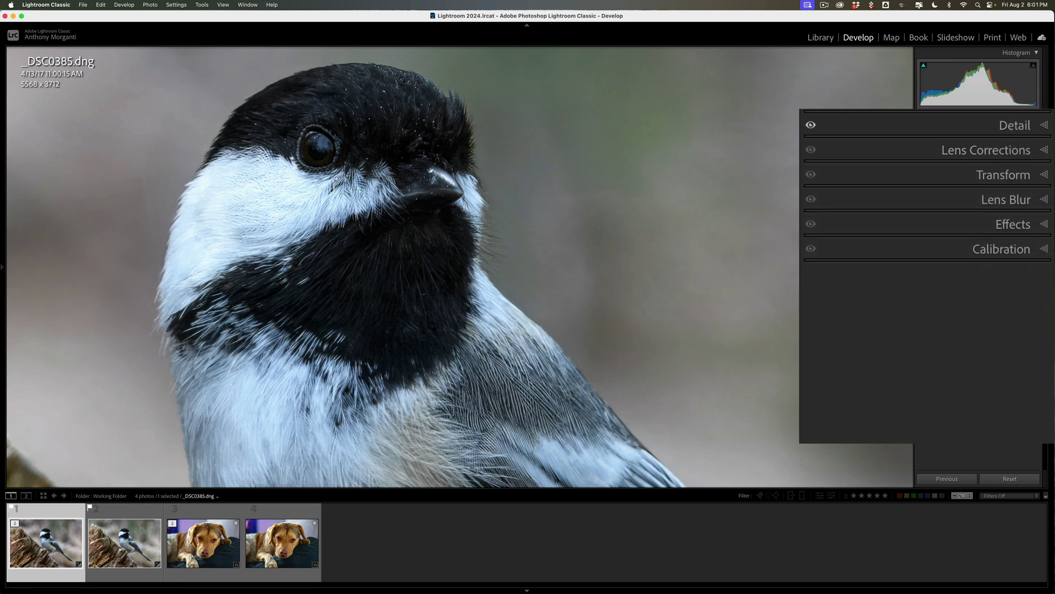
Step: Set the Sharpening Amount of _DSC0385.dng to 0 and close its Detail settings
left_click(1012, 126)
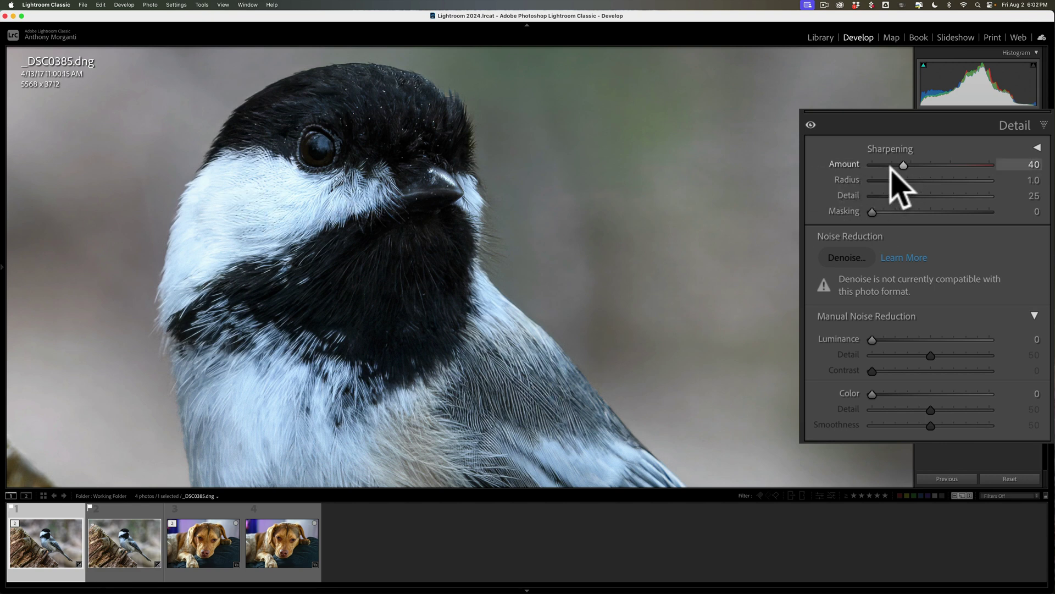
left_click_drag(902, 164, 887, 217)
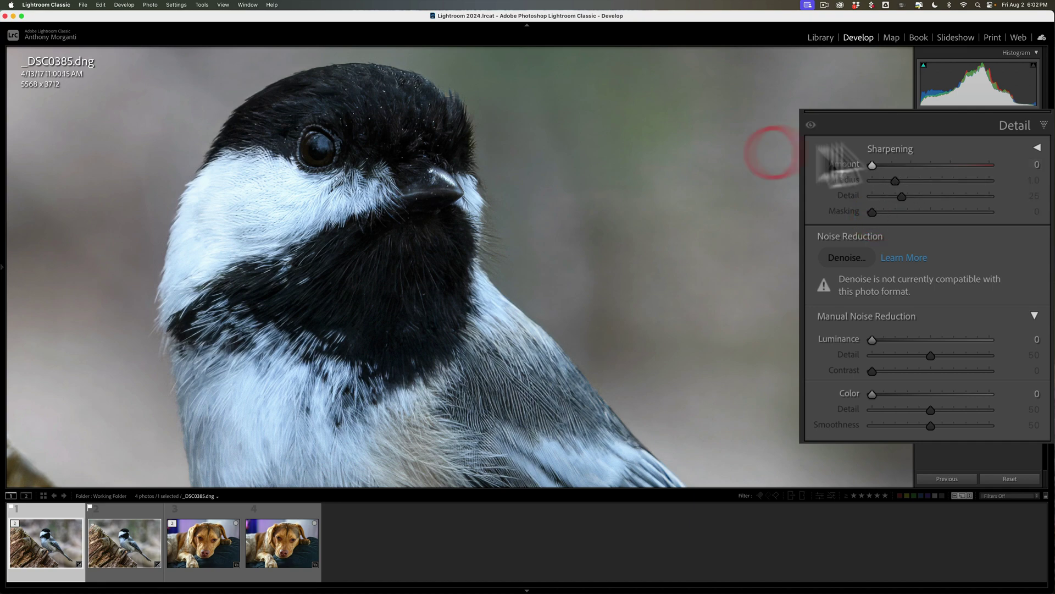
left_click(1011, 126)
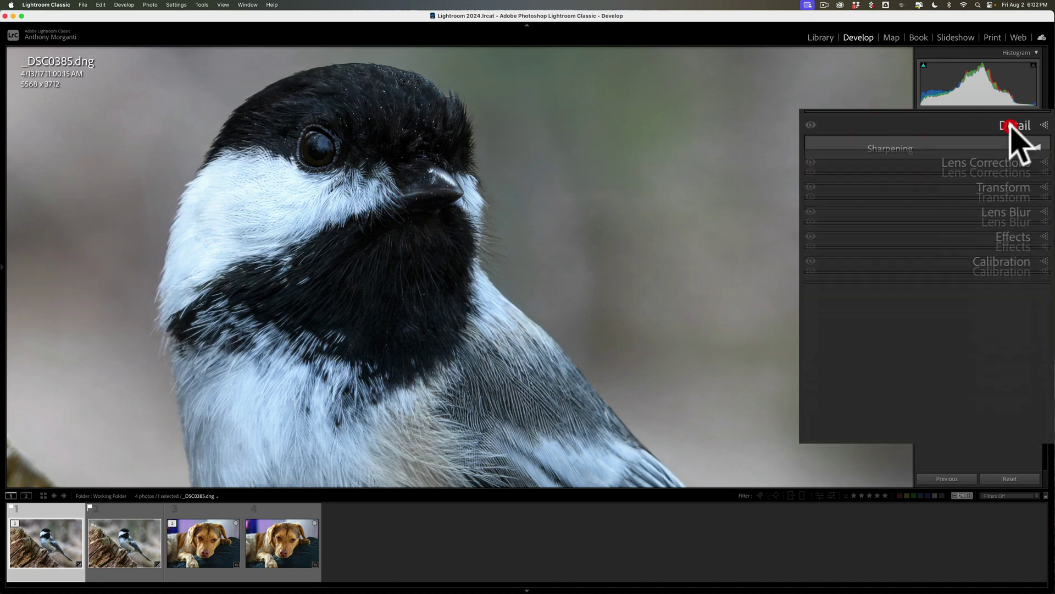
Step: Show the whole bird photo and add a Select Subject mask covering the bird
left_click(396, 207)
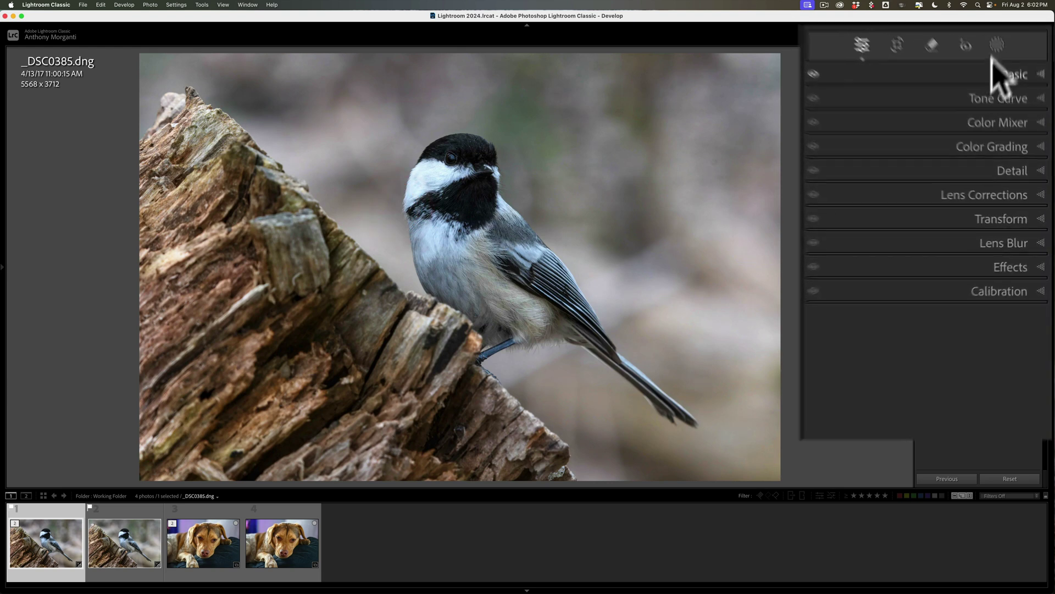
left_click(1014, 136)
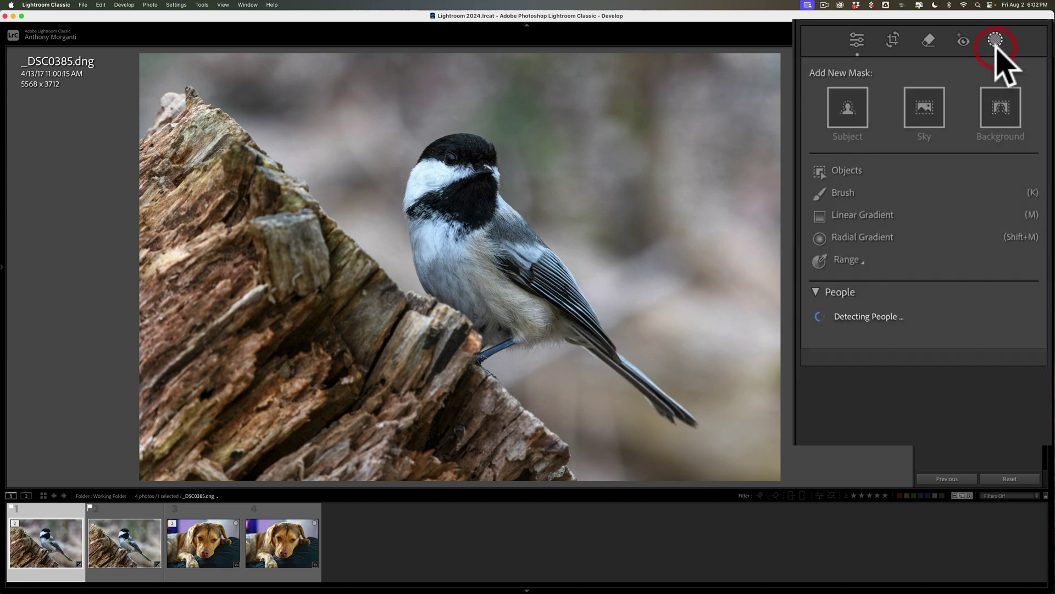
left_click(842, 107)
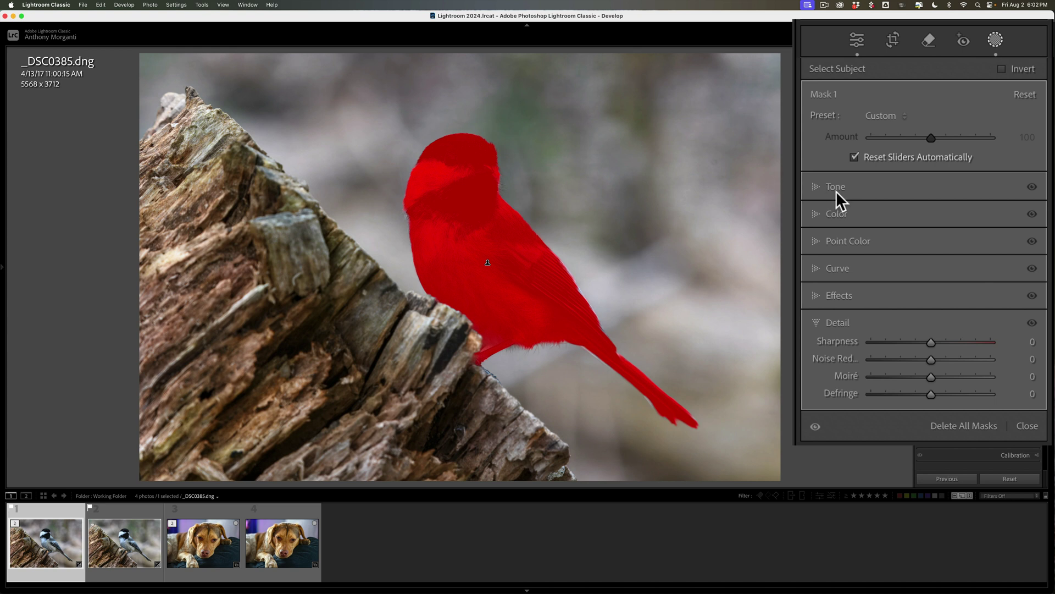
Step: Raise the bird mask's Sharpness slightly, set its Texture to 4, and leave masking
mouse_move(931, 342)
left_mouse_down()
mouse_move(947, 342)
mouse_move(937, 342)
left_mouse_up()
left_click(816, 295)
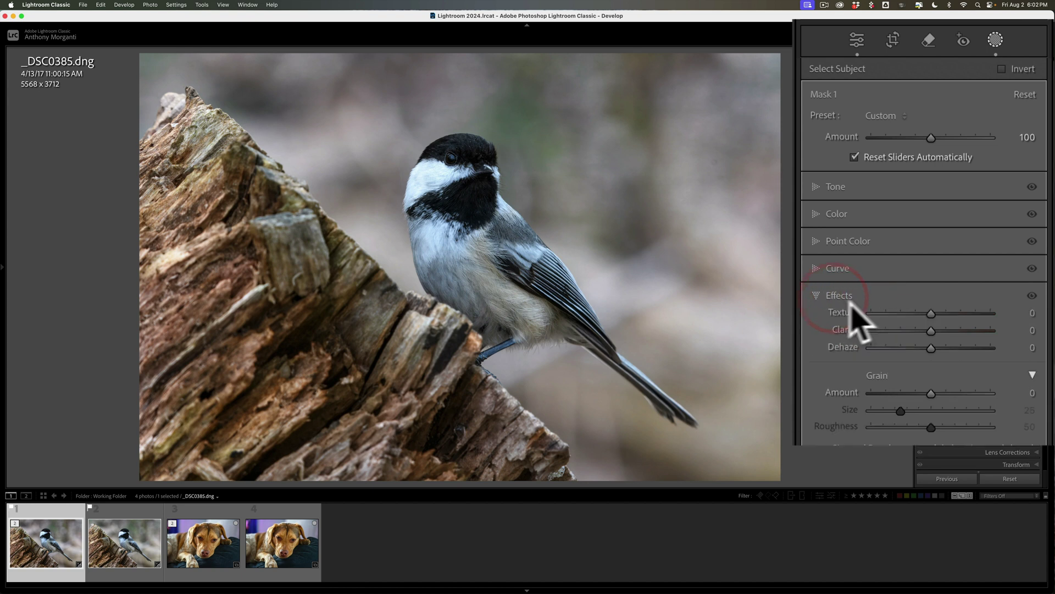
left_click_drag(930, 313, 930, 311)
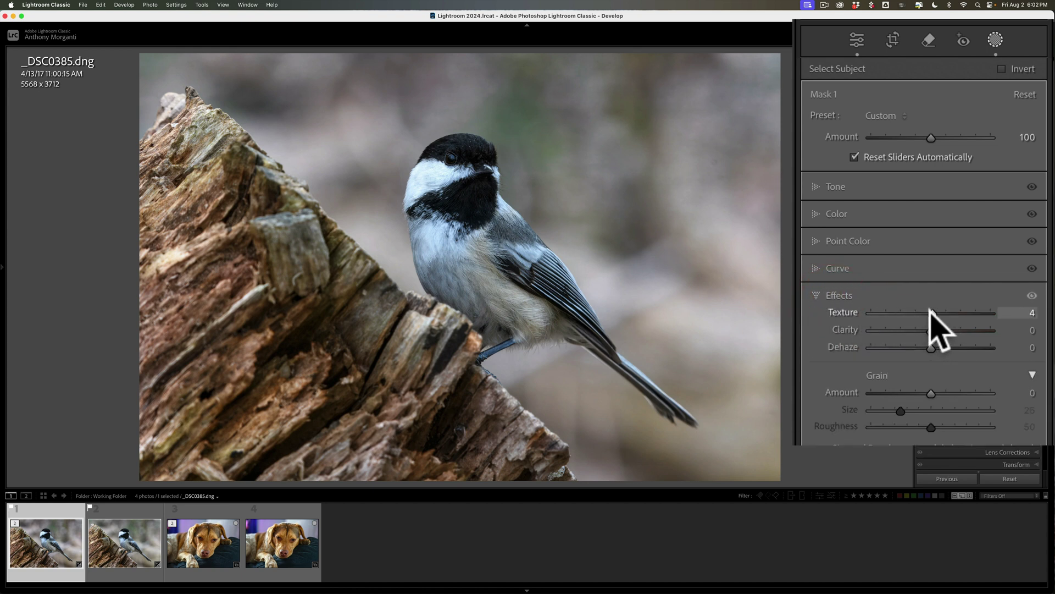
left_click(816, 295)
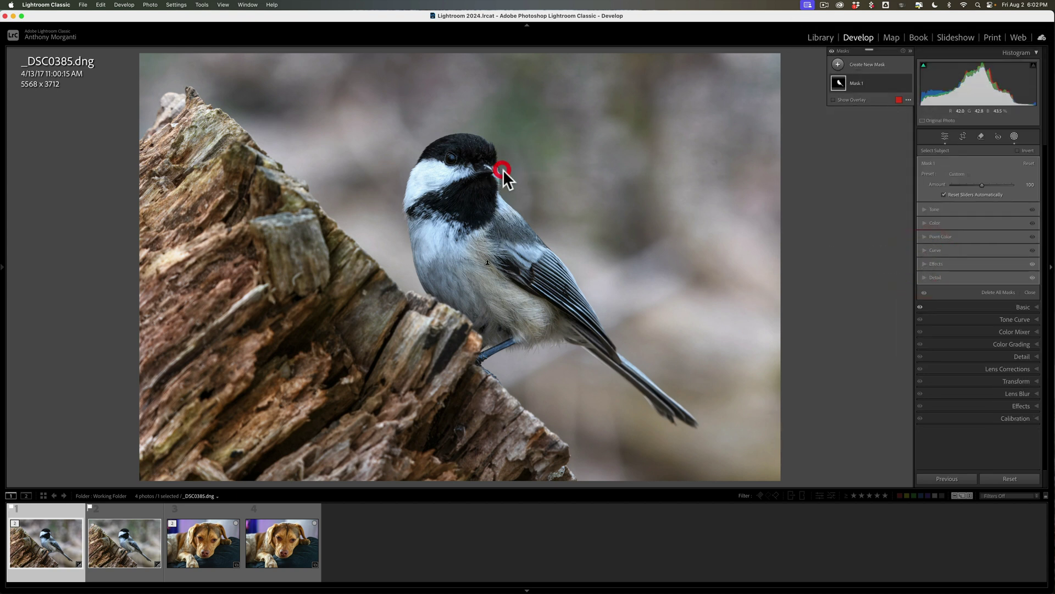
left_click(1014, 135)
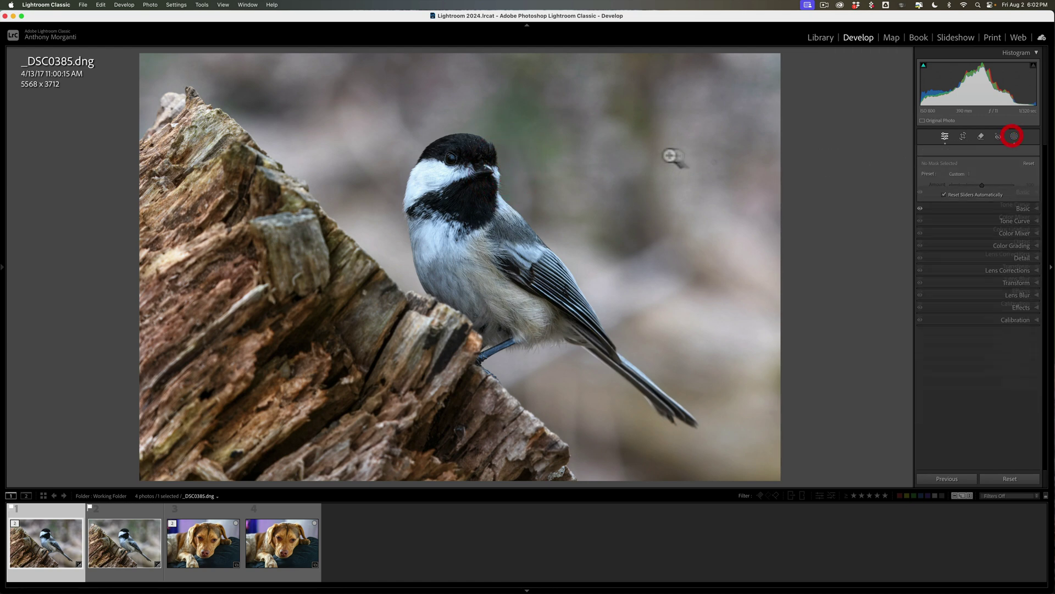
Step: Compare the fine-tuned _DSC0385.dng with the original _DSC0385.nef close up on the head, ending on the whole DNG
left_click(507, 165)
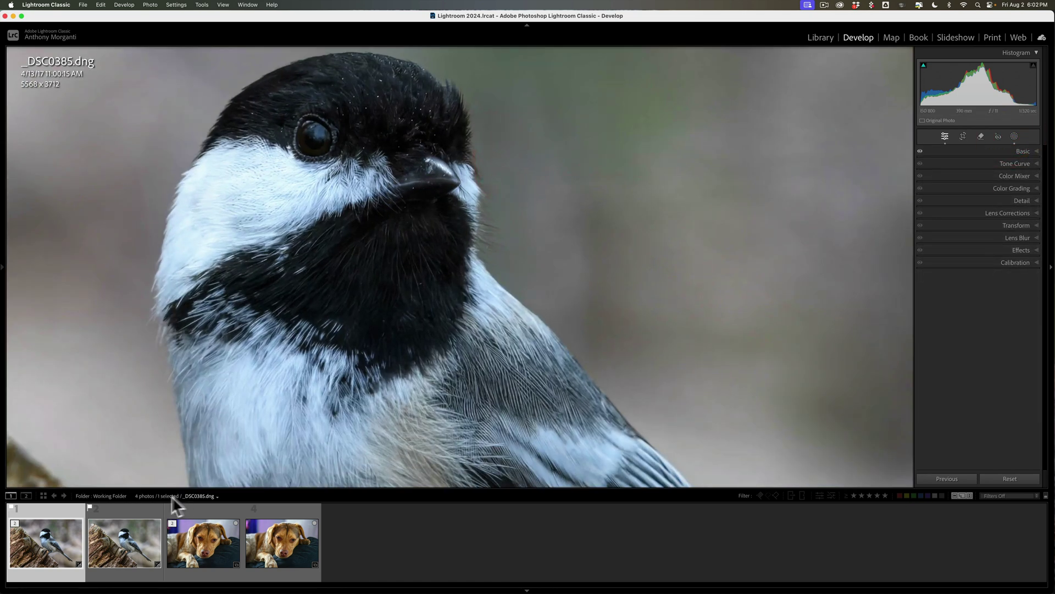
left_click(128, 539)
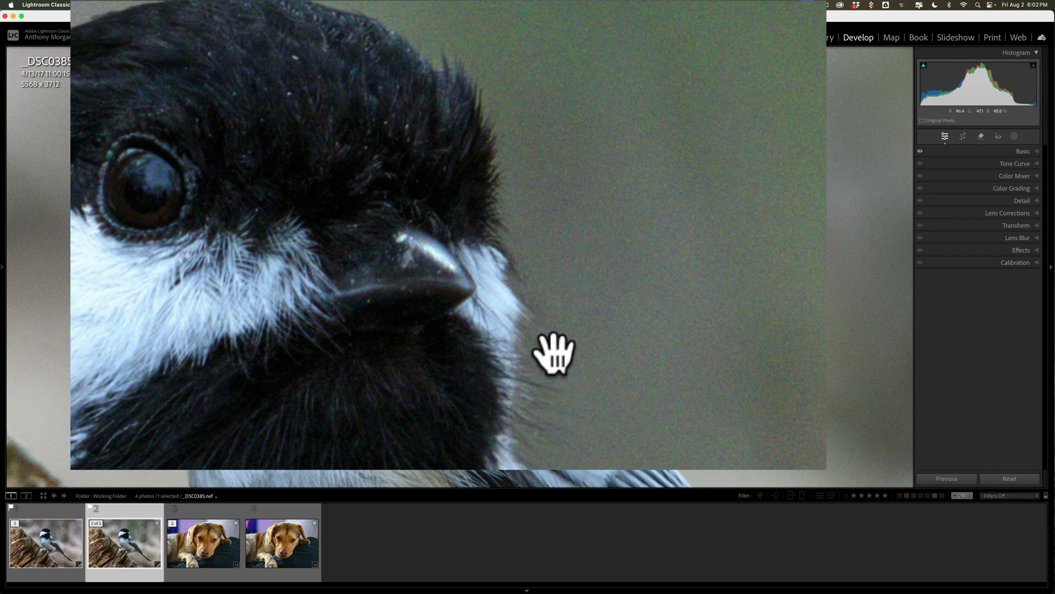
left_click(56, 545)
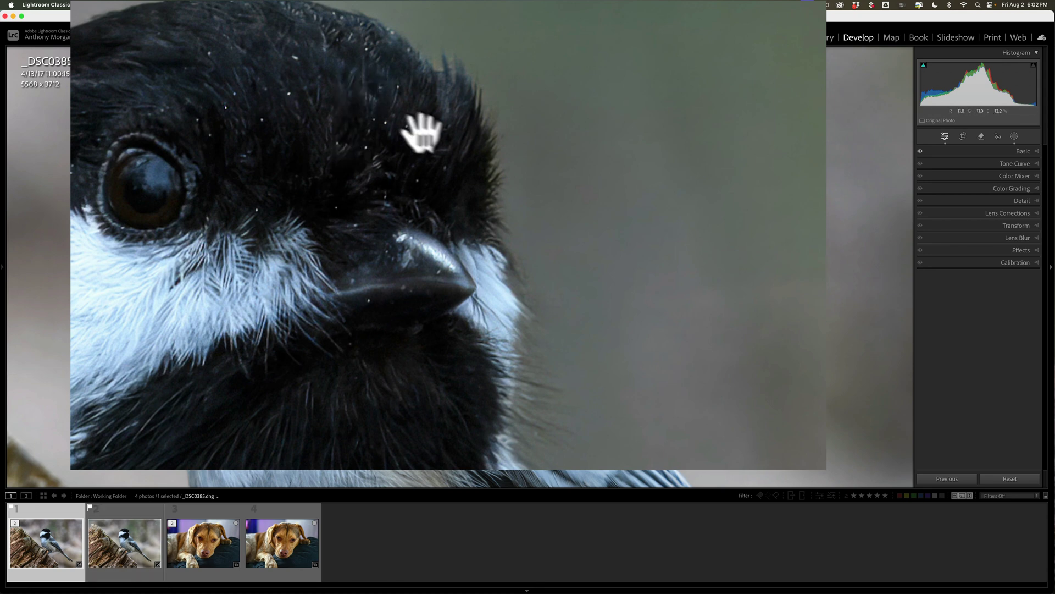
left_click(124, 539)
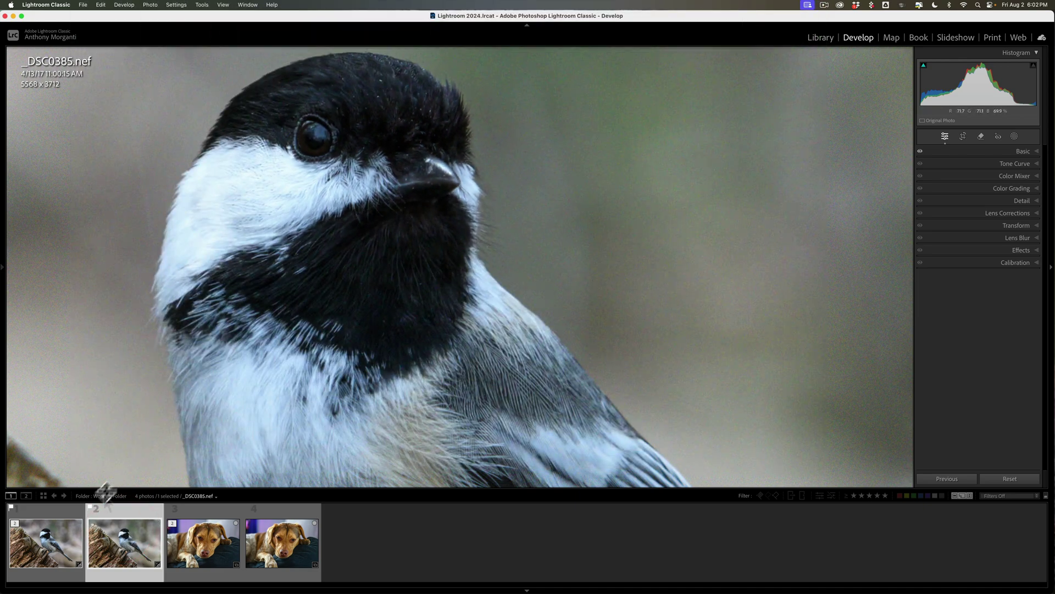
left_click(42, 542)
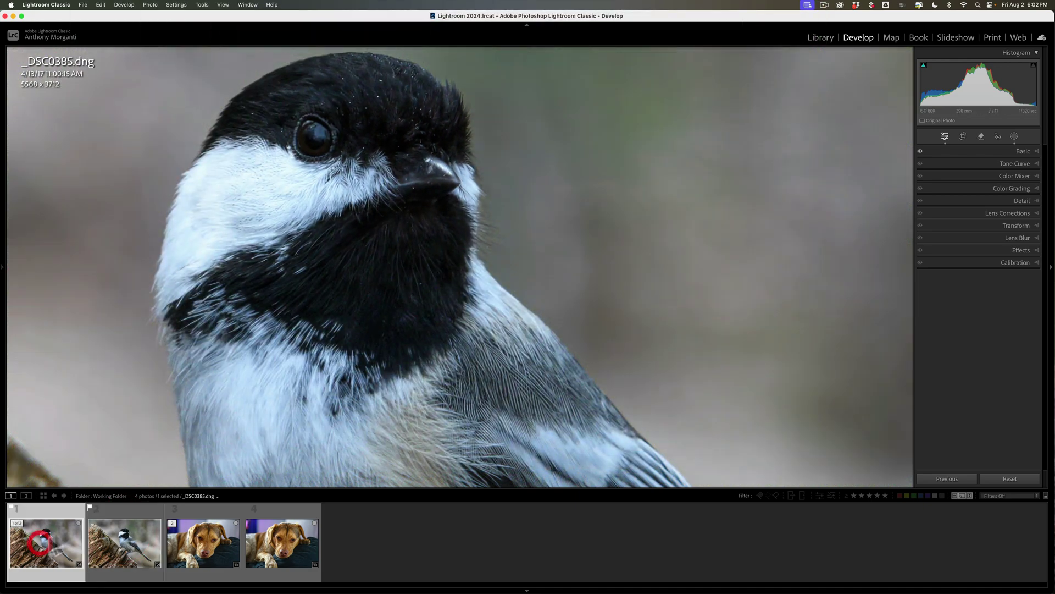
left_click(320, 292)
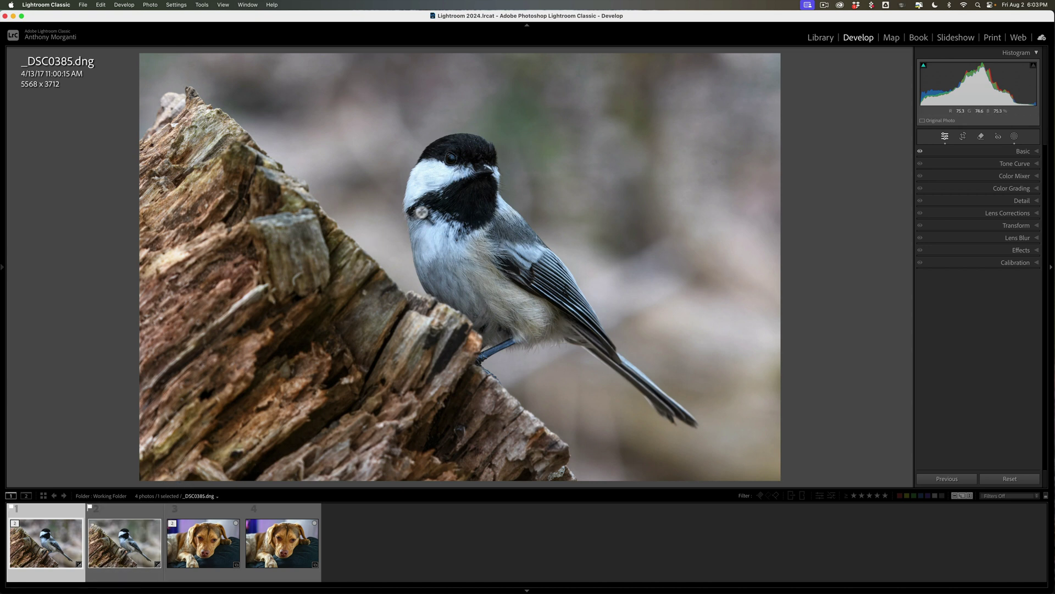
left_click(489, 148)
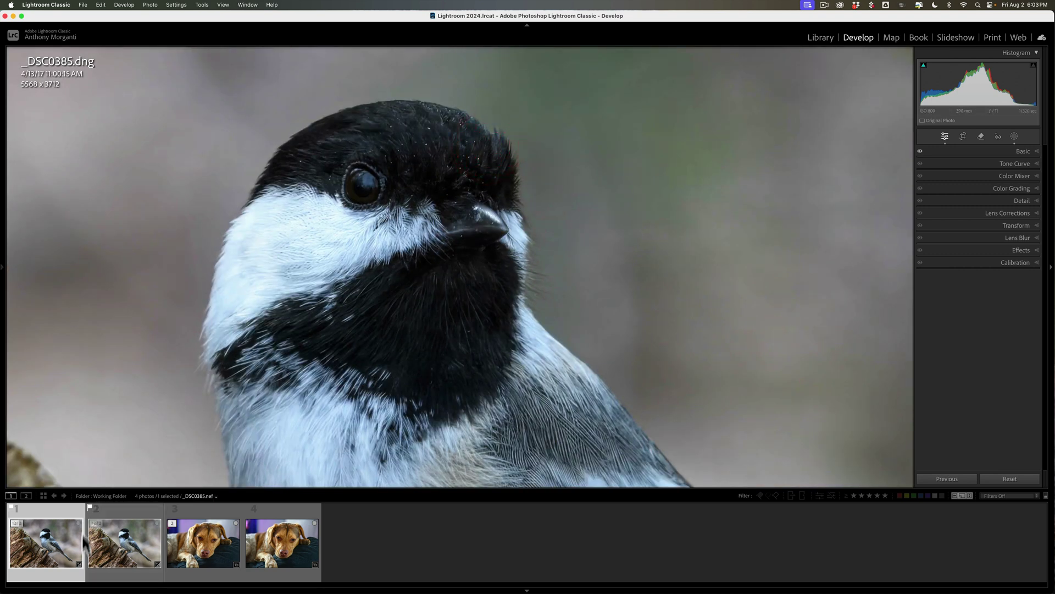
left_click(56, 548)
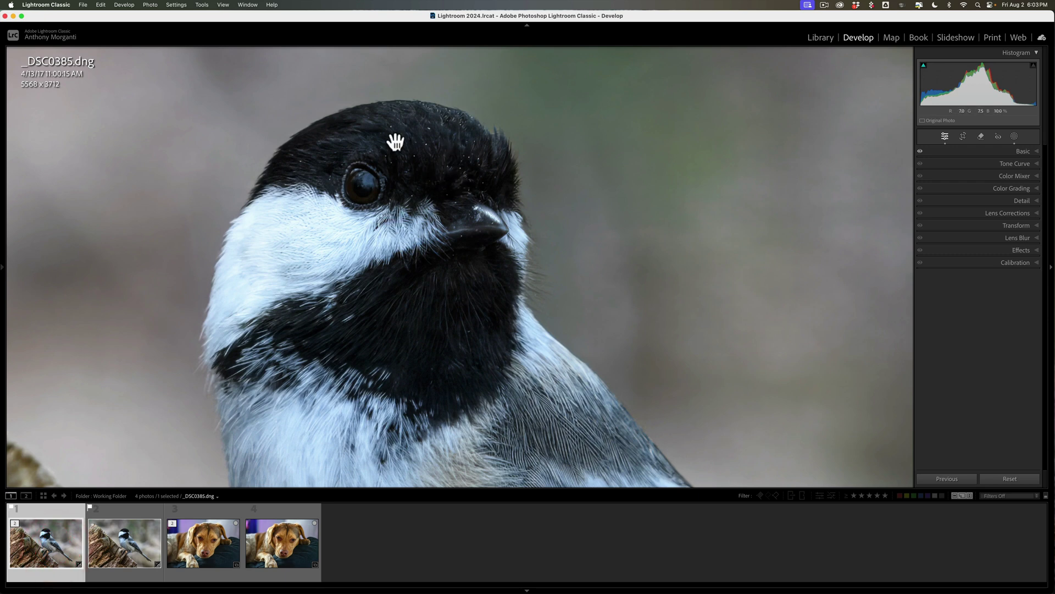
left_click(448, 193)
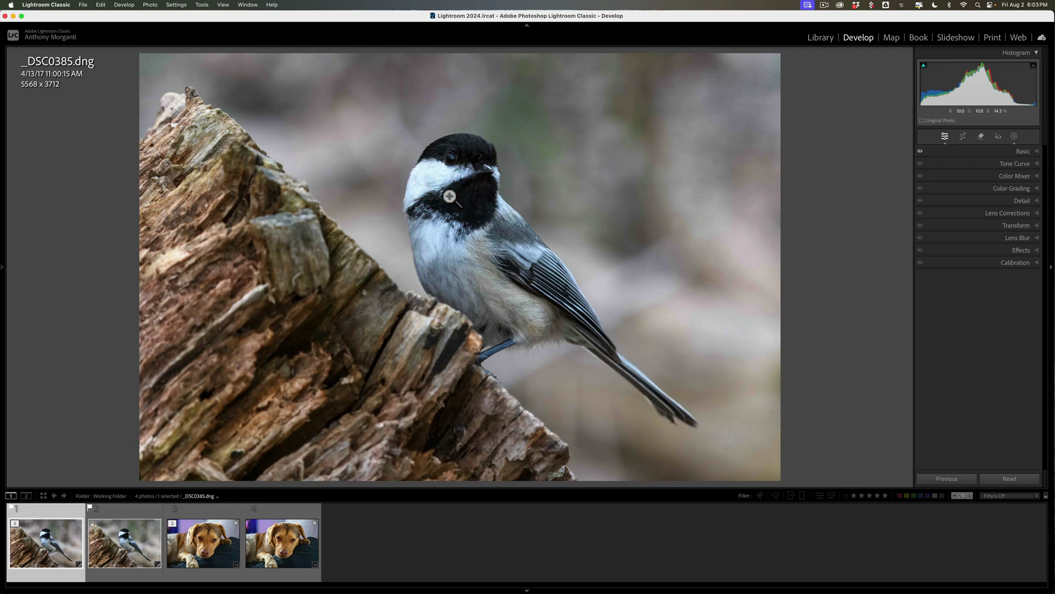